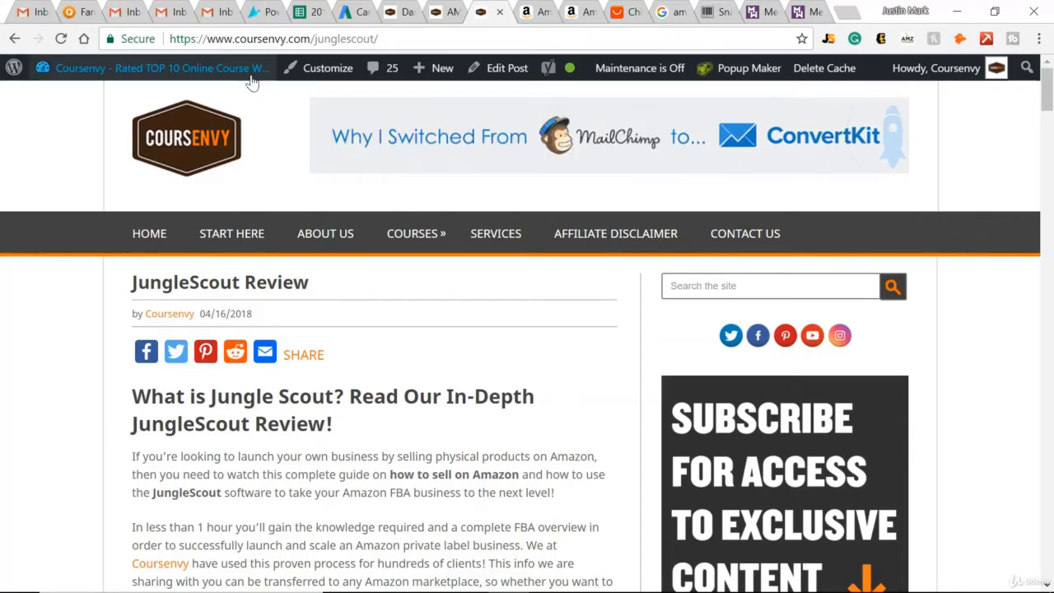
Open the Jungle Scout site from the JungleScout Review page and view its Chrome Extension product page.
scroll(396, 275, "down", 4)
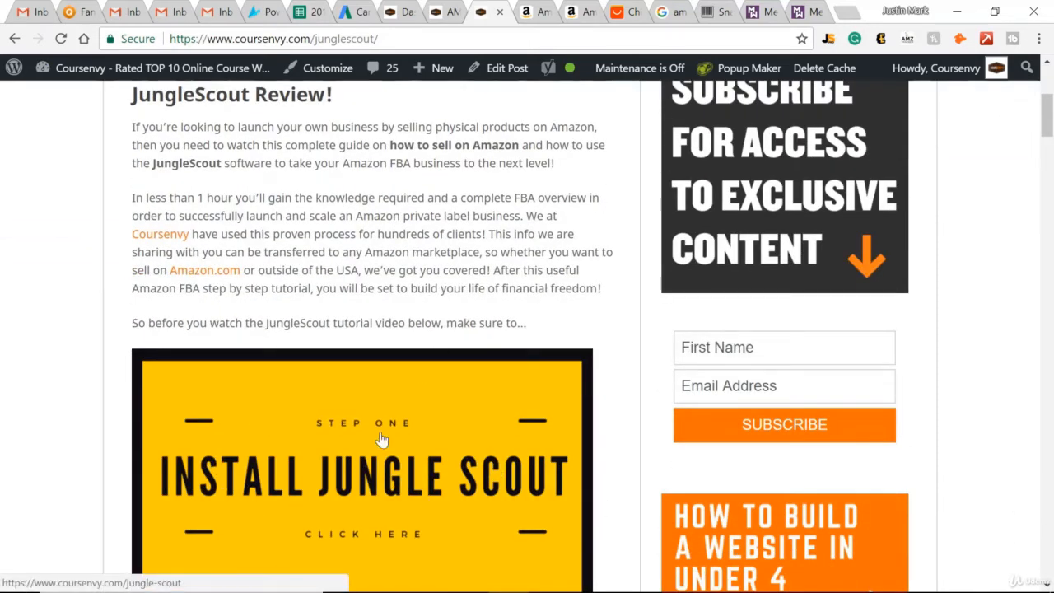
left_click(416, 481)
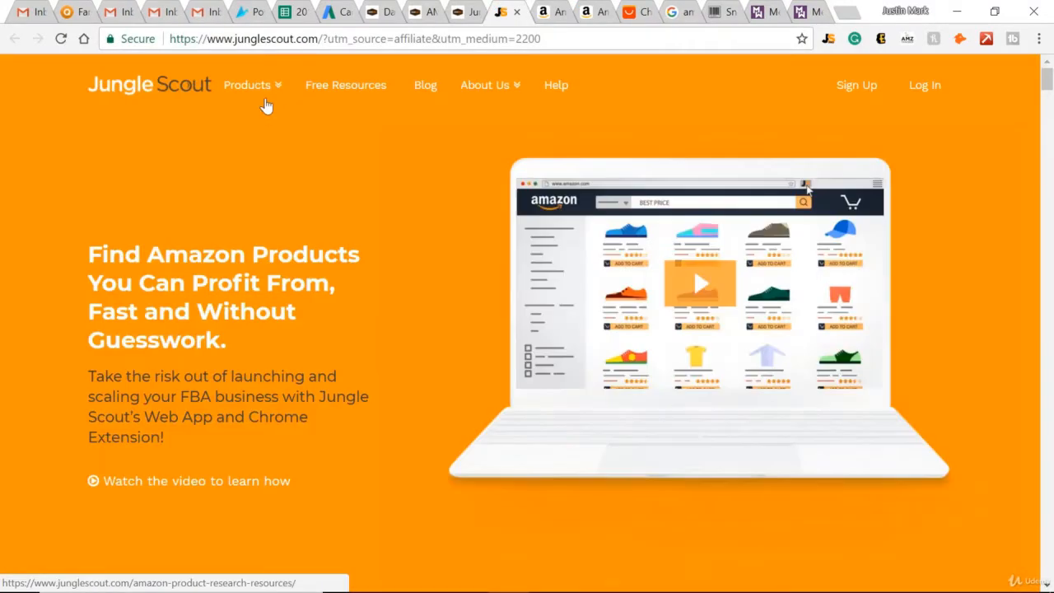
mouse_move(265, 91)
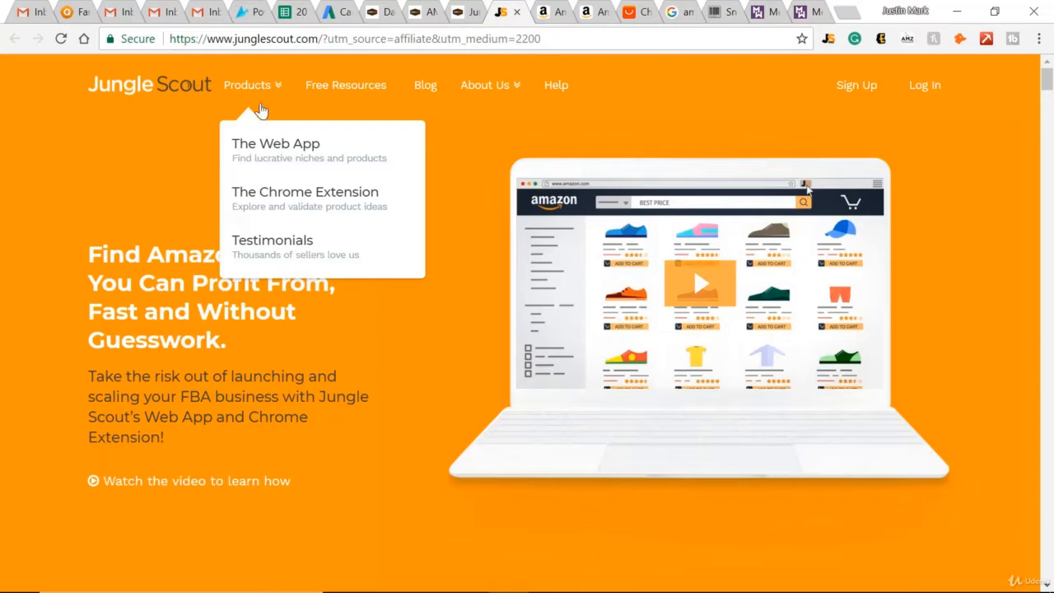
left_click(321, 198)
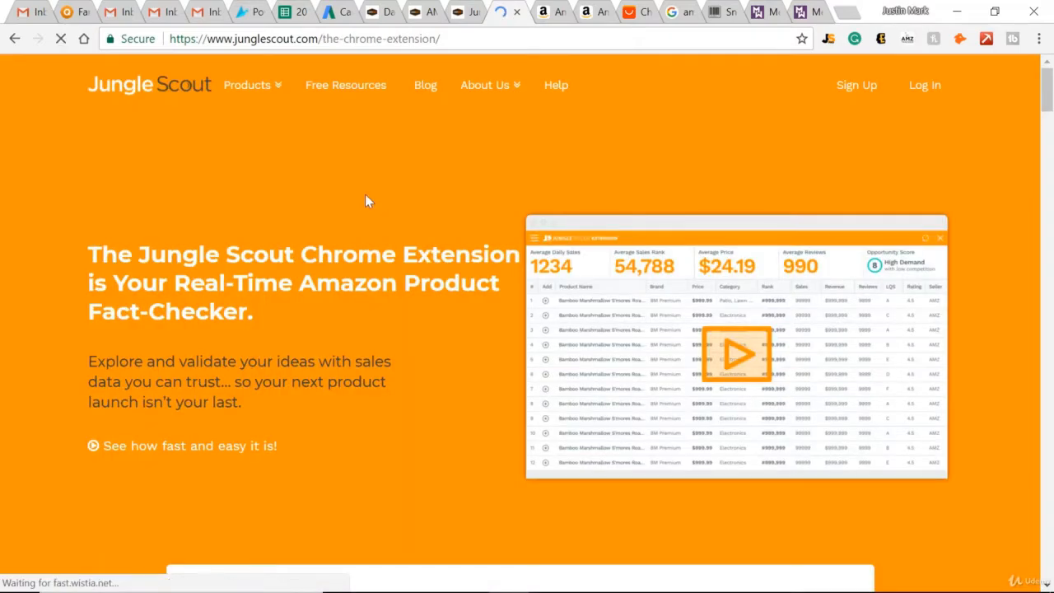
scroll(288, 171, "down", 4)
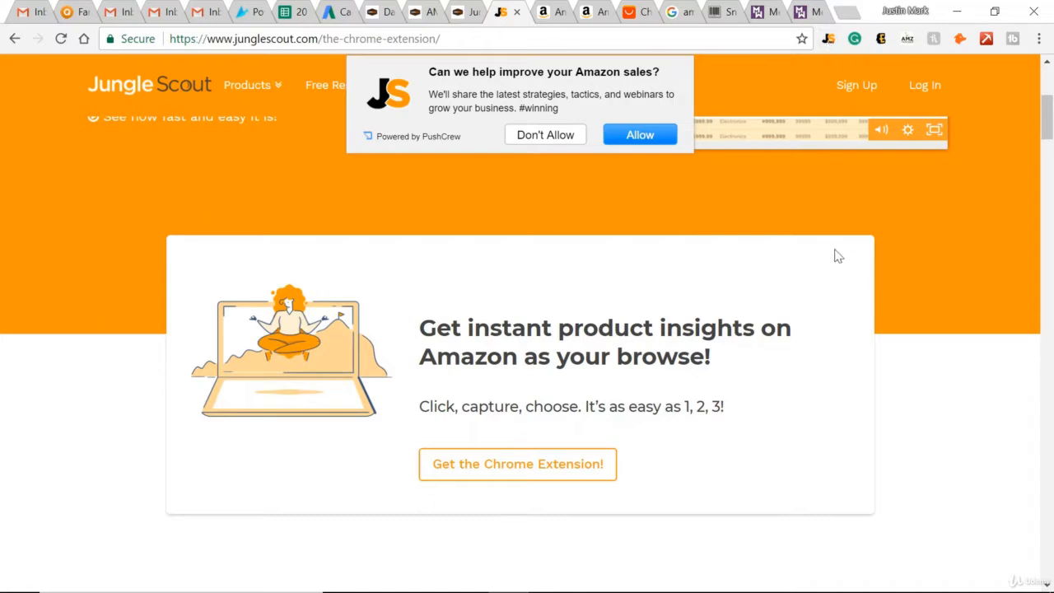
Review the Amazon Best Sellers page and the Amazon search results for giant beach ball sprinkler.
left_click(553, 11)
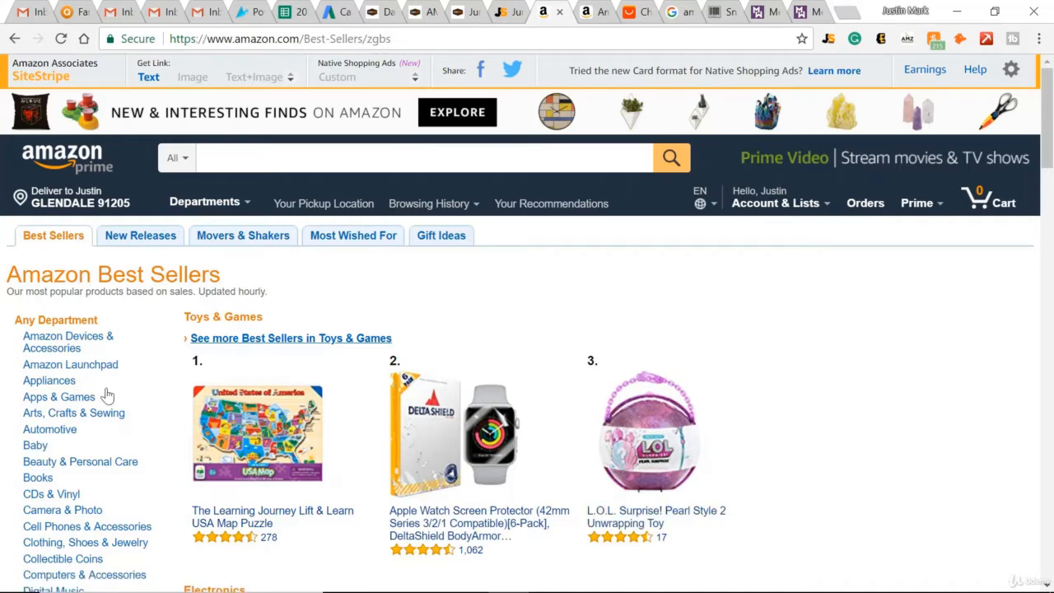
scroll(567, 364, "down", 2)
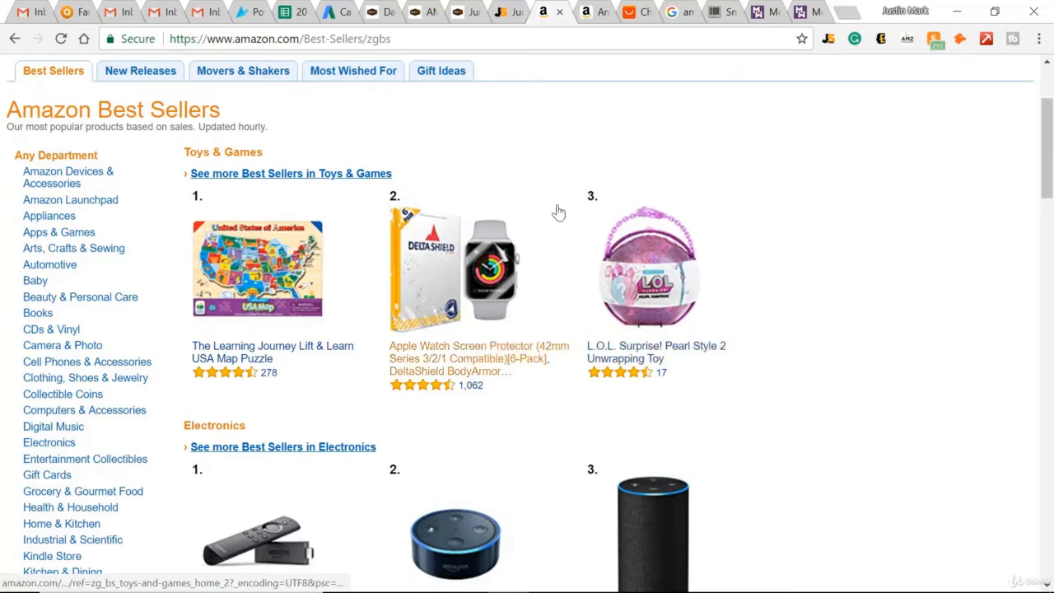
left_click(590, 12)
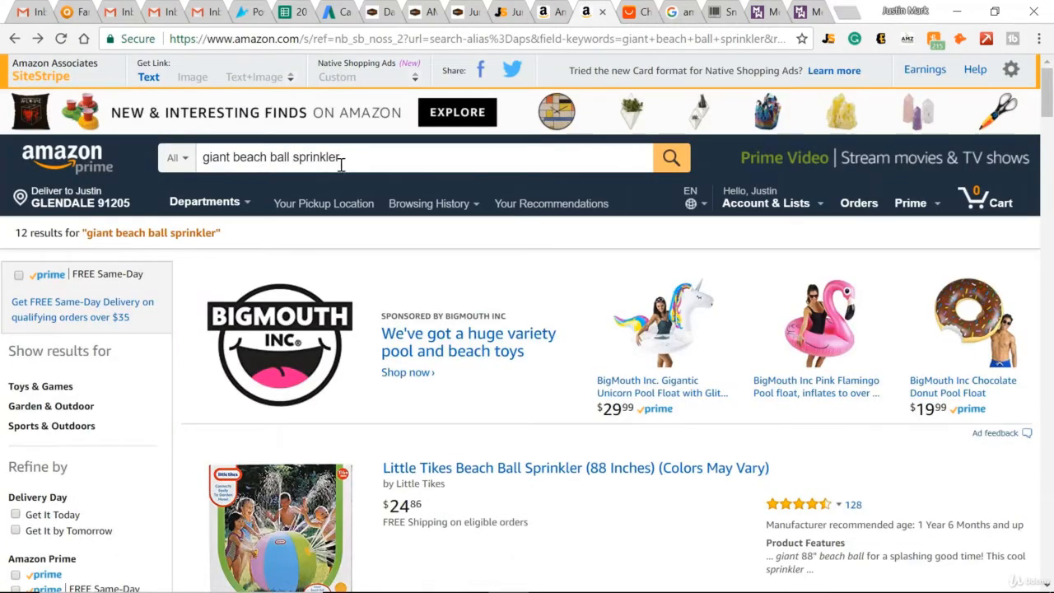
scroll(549, 370, "down", 2)
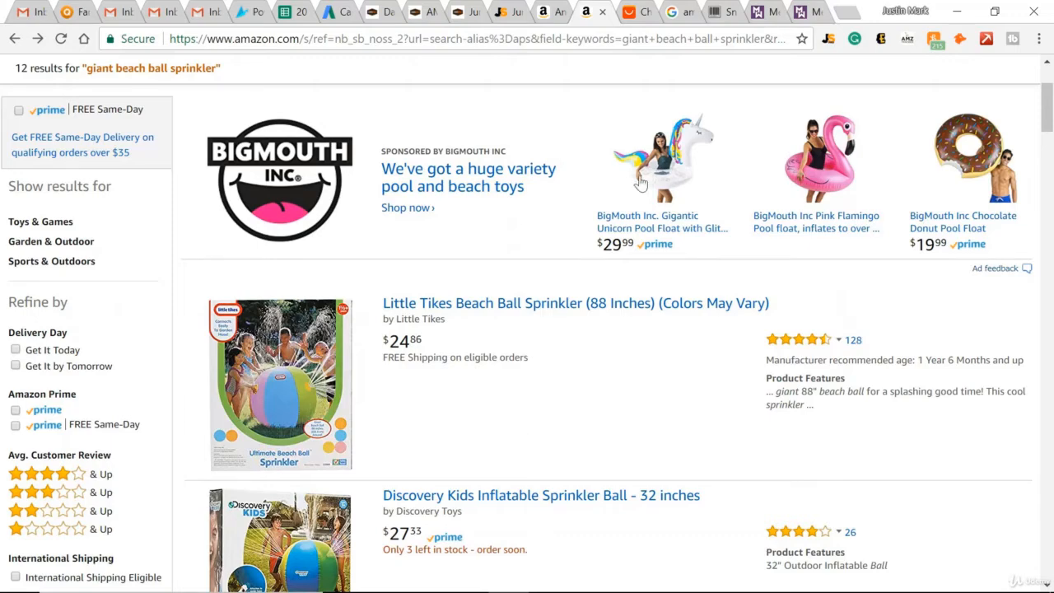
Run the Jungle Scout extension on the sprinkler results, examine the products' sales, rank and revenue data, and close it.
left_click(829, 39)
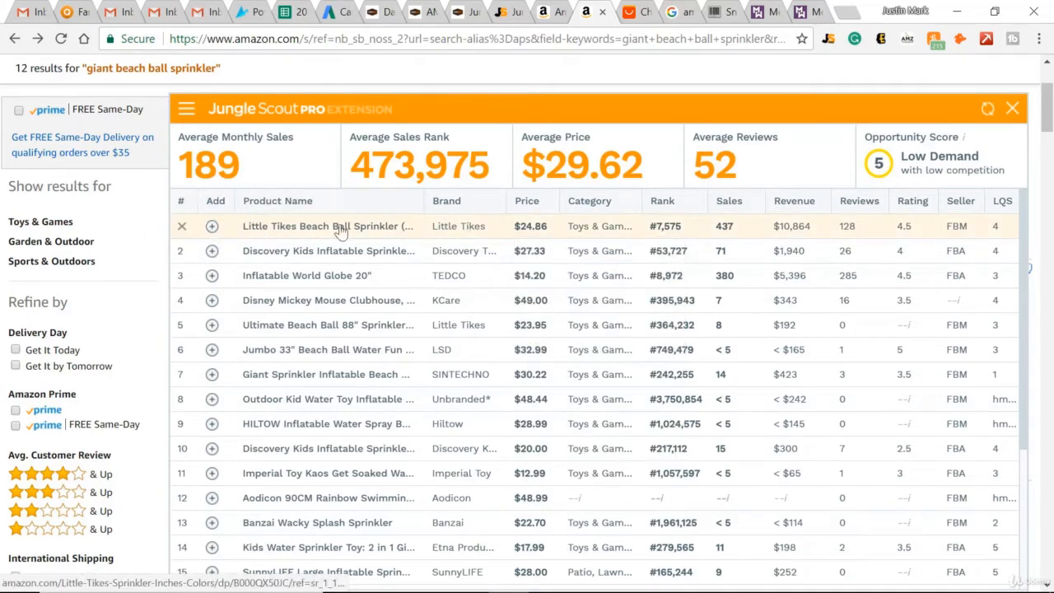
mouse_move(300, 231)
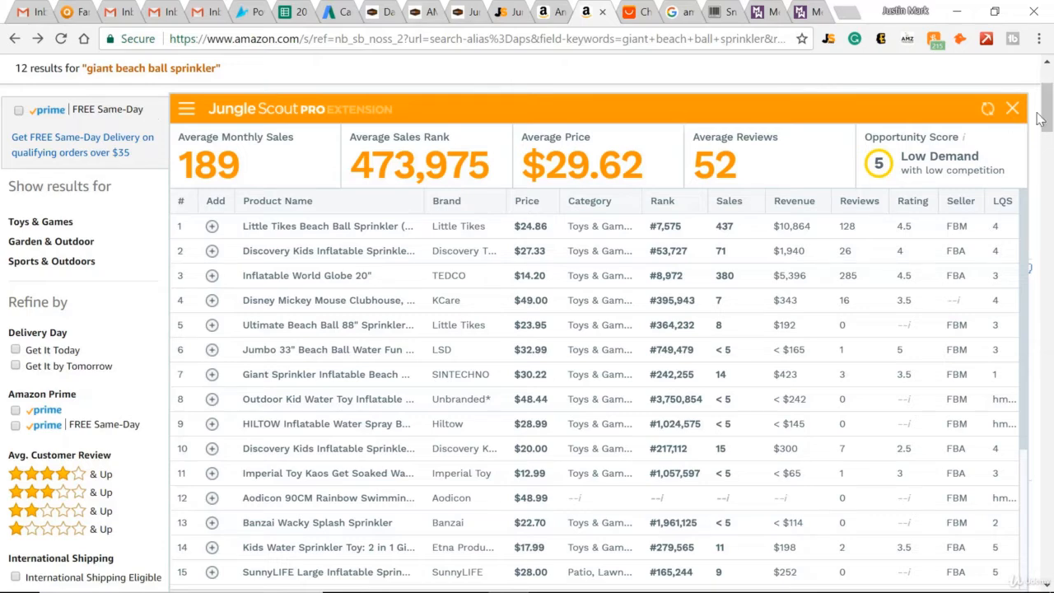
left_click(1012, 107)
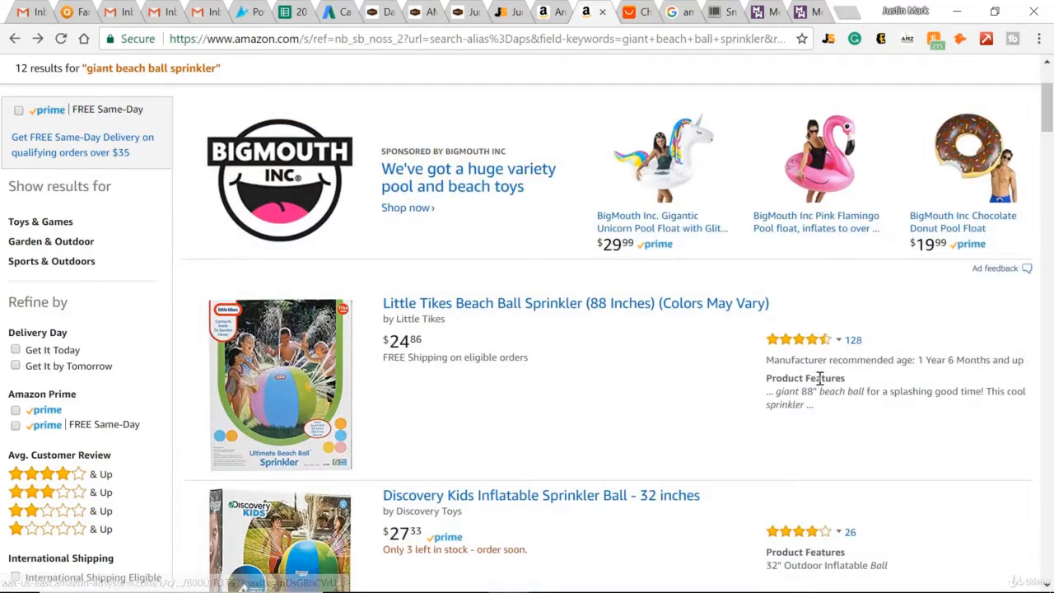
scroll(508, 336, "down", 1)
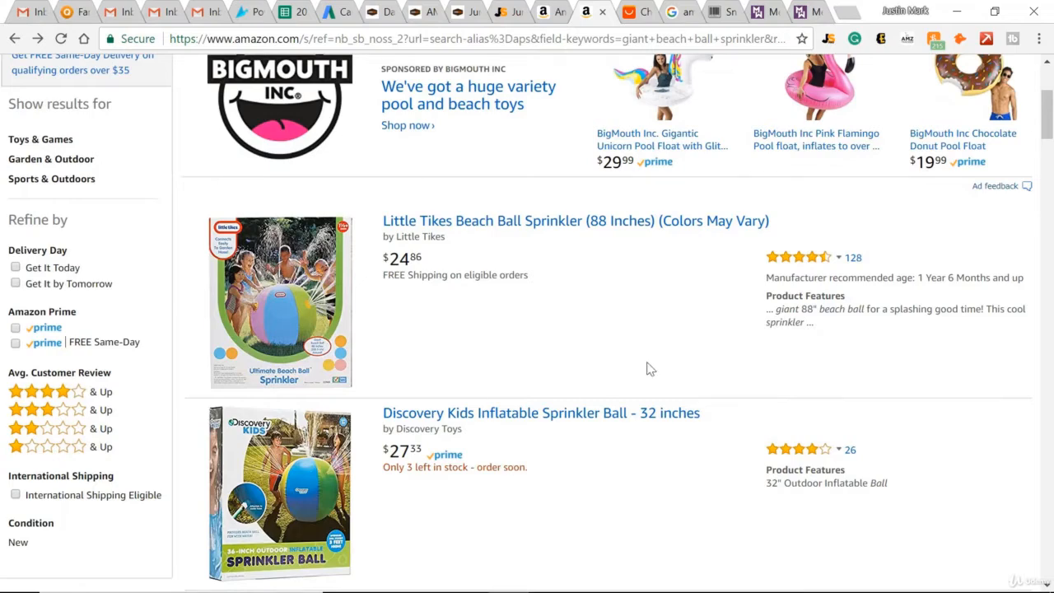
Compare the AliExpress giant sprinkler beach ball listing with the Little Tikes sprinkler in the Amazon results.
left_click(638, 11)
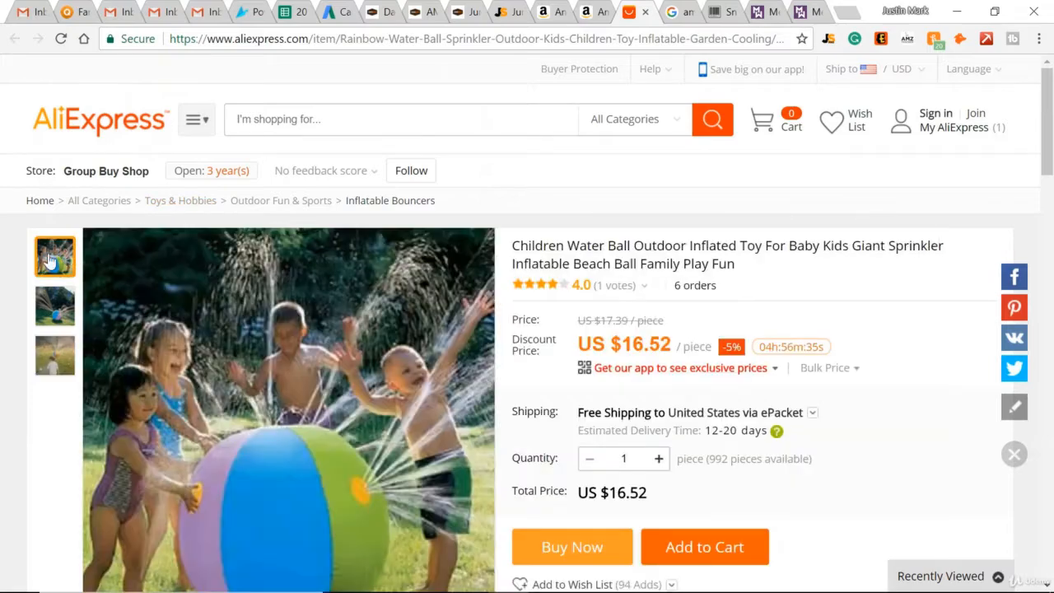
left_click(587, 11)
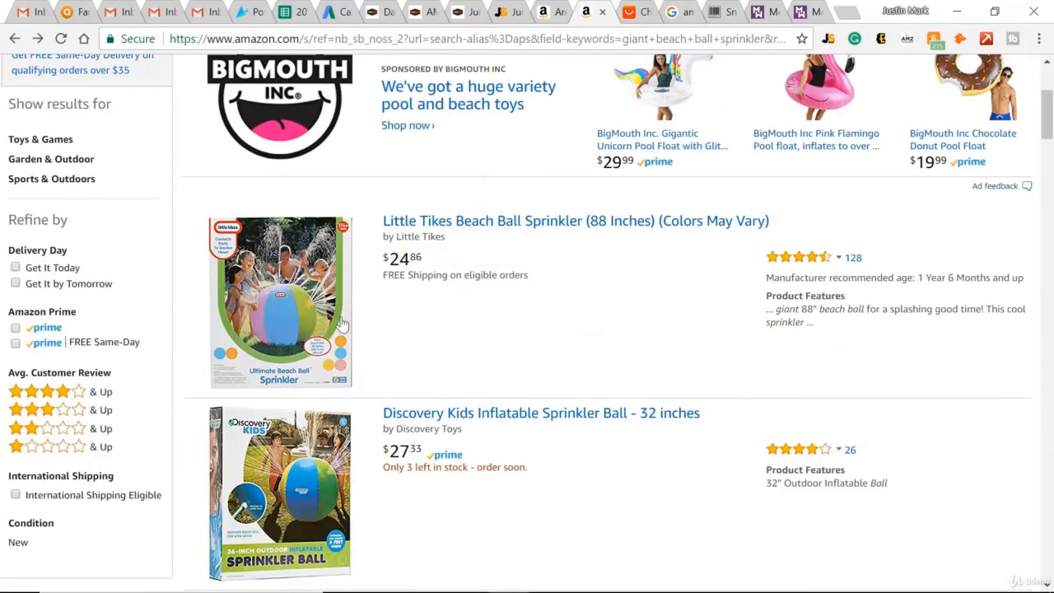
left_click(644, 11)
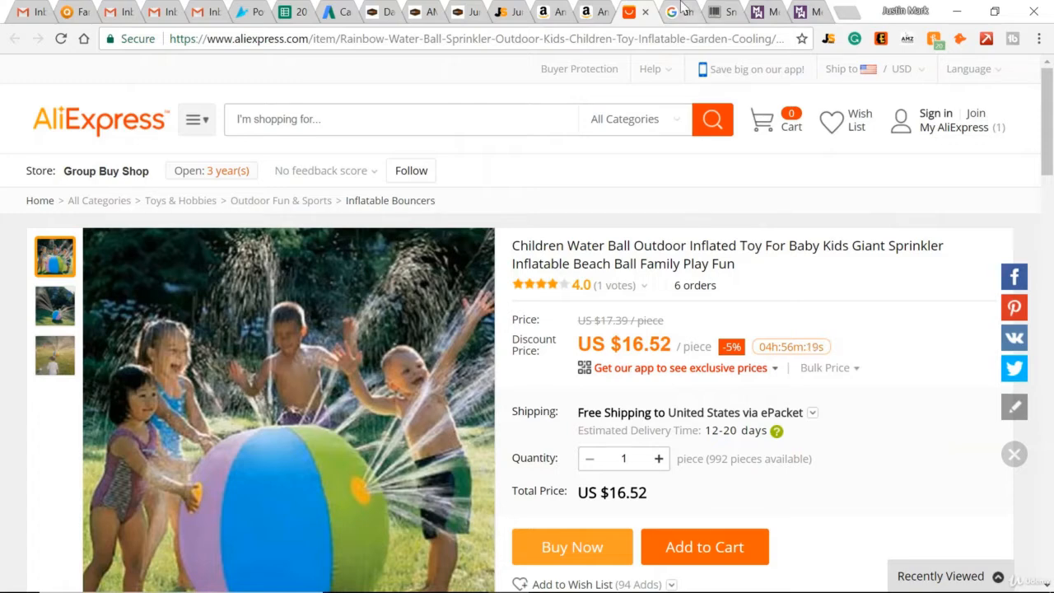
Open Amazon Seller Central's FBA Revenue Calculator from the Google results for amazon fba calculator.
left_click(682, 8)
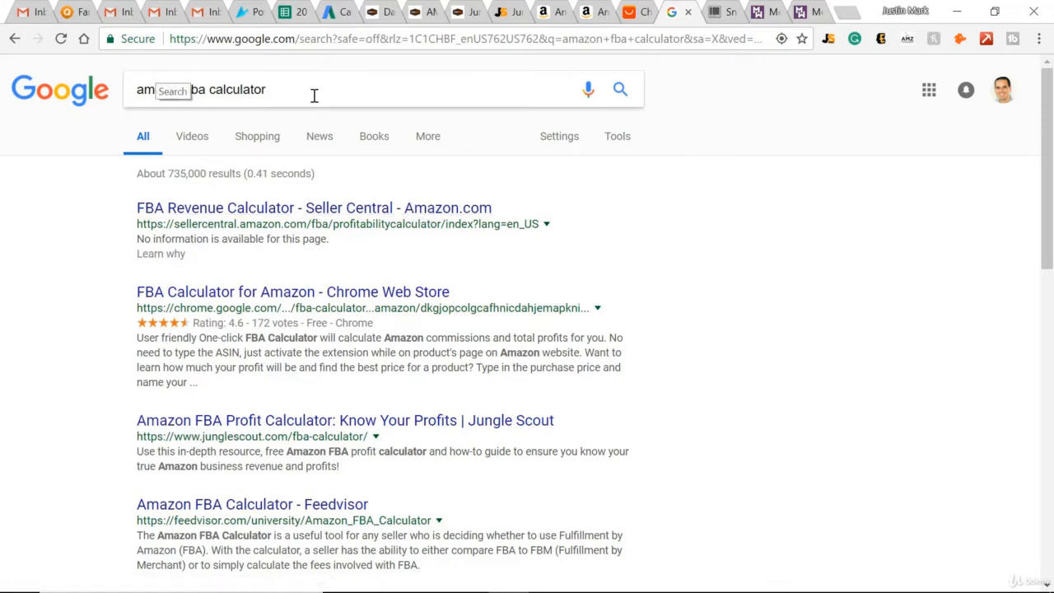
left_click(230, 208)
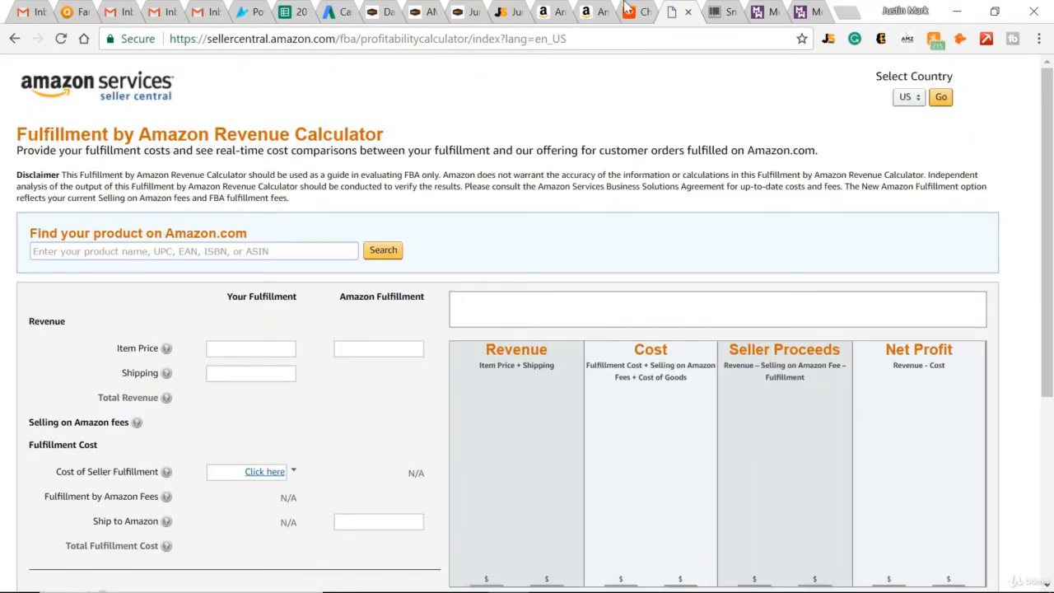
Open the Little Tikes Beach Ball Sprinkler (88 Inches) listing on Amazon and copy ASIN B000QX50JC from its web address.
left_click(595, 10)
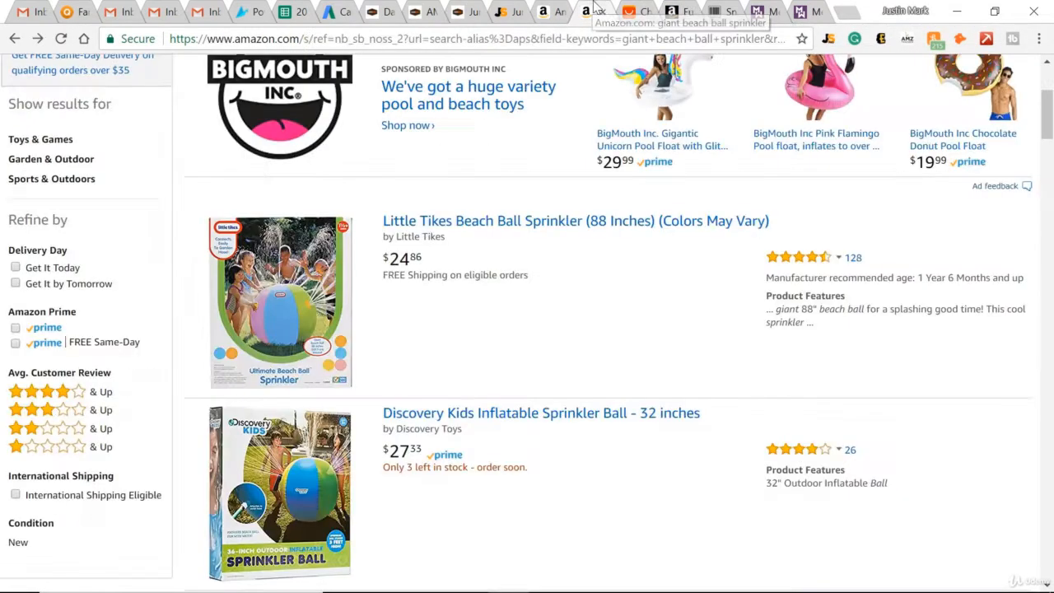
left_click(507, 220)
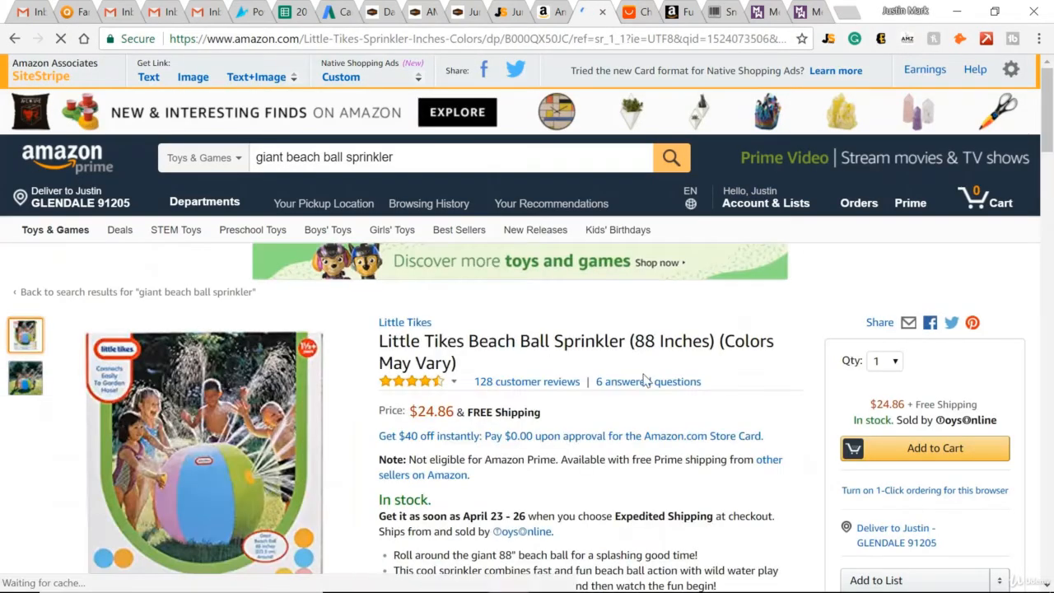
left_click(535, 41)
double_click(533, 43)
key("ctrl+c")
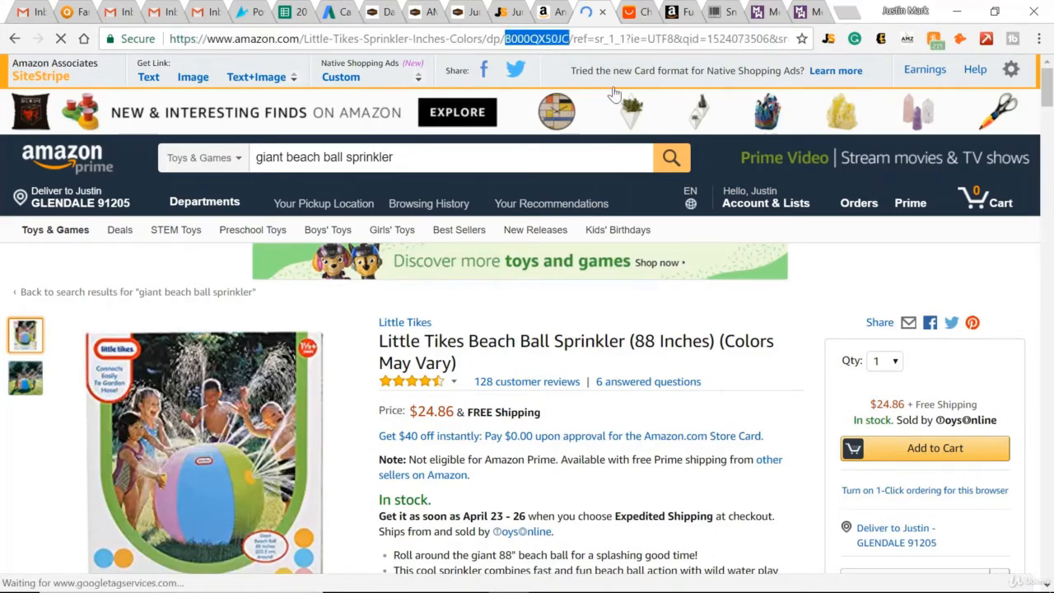
Examine the dimensions, weight, ASIN and Best Sellers Rank in the sprinkler listing's product information.
scroll(499, 263, "down", 6)
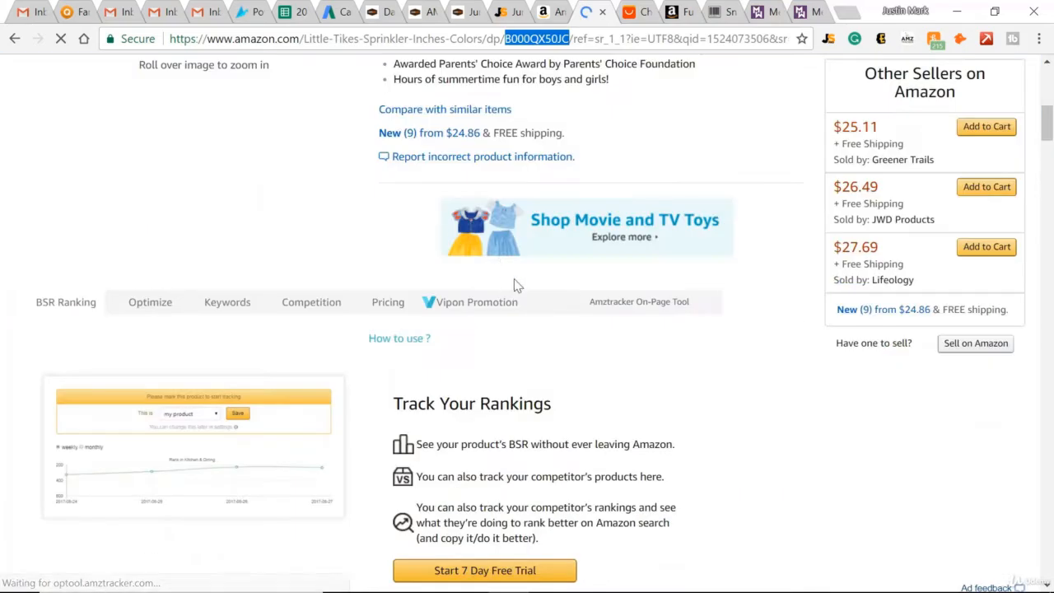
scroll(638, 354, "down", 6)
scroll(625, 315, "down", 15)
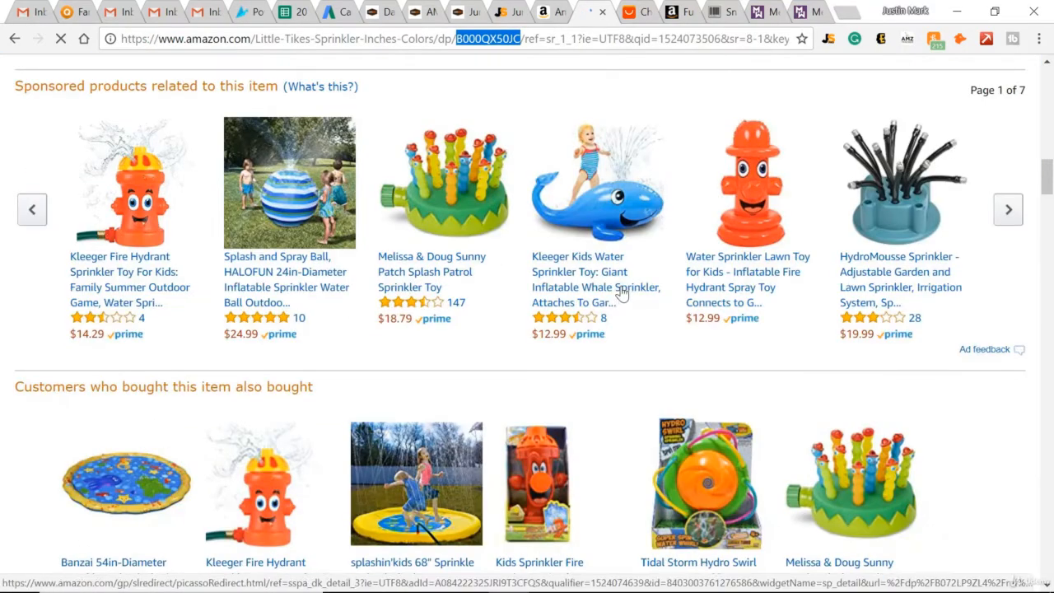
scroll(626, 328, "down", 5)
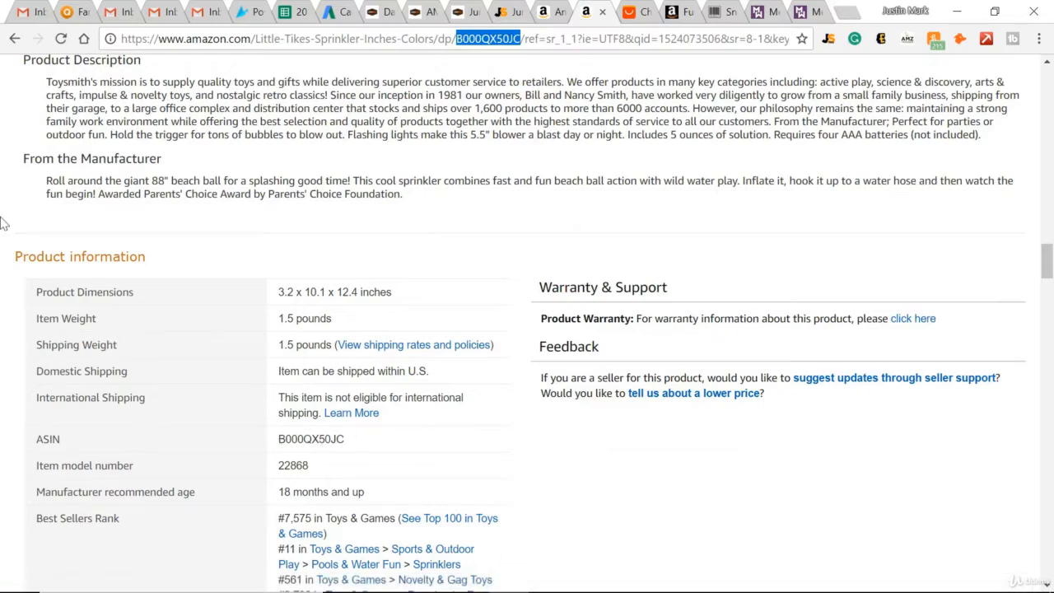
scroll(170, 365, "down", 2)
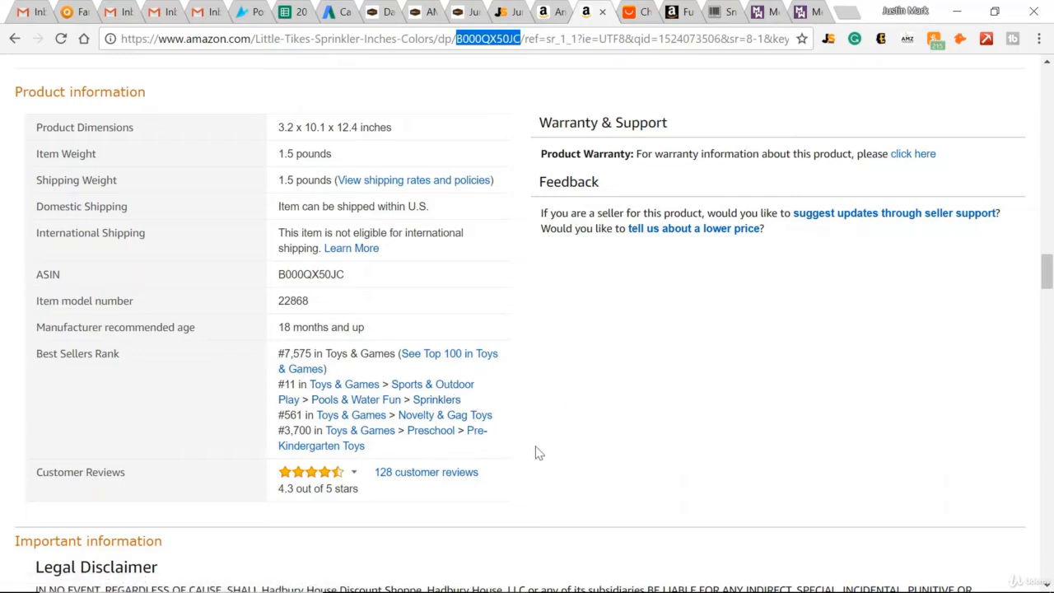
Look up the product with ASIN B000QX50JC in the FBA Revenue Calculator.
left_click(680, 11)
left_click(241, 250)
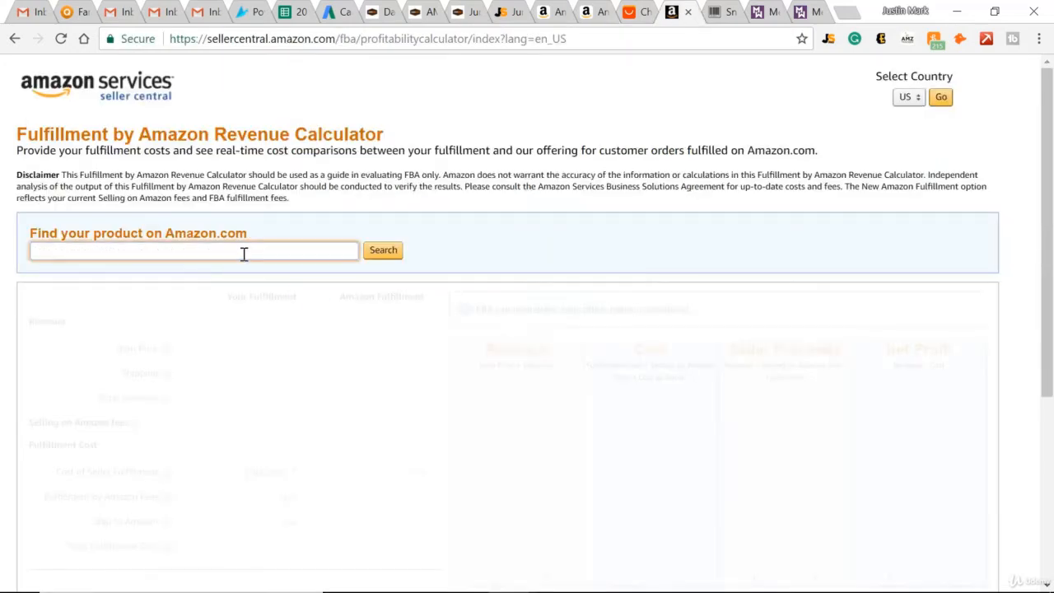
key("ctrl+v")
left_click(387, 253)
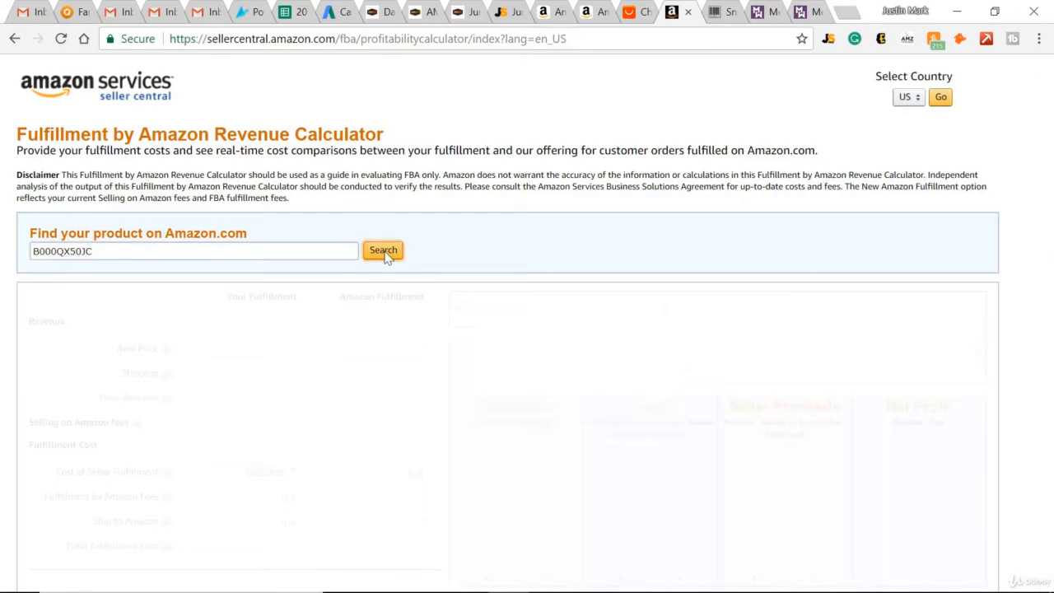
scroll(367, 251, "down", 2)
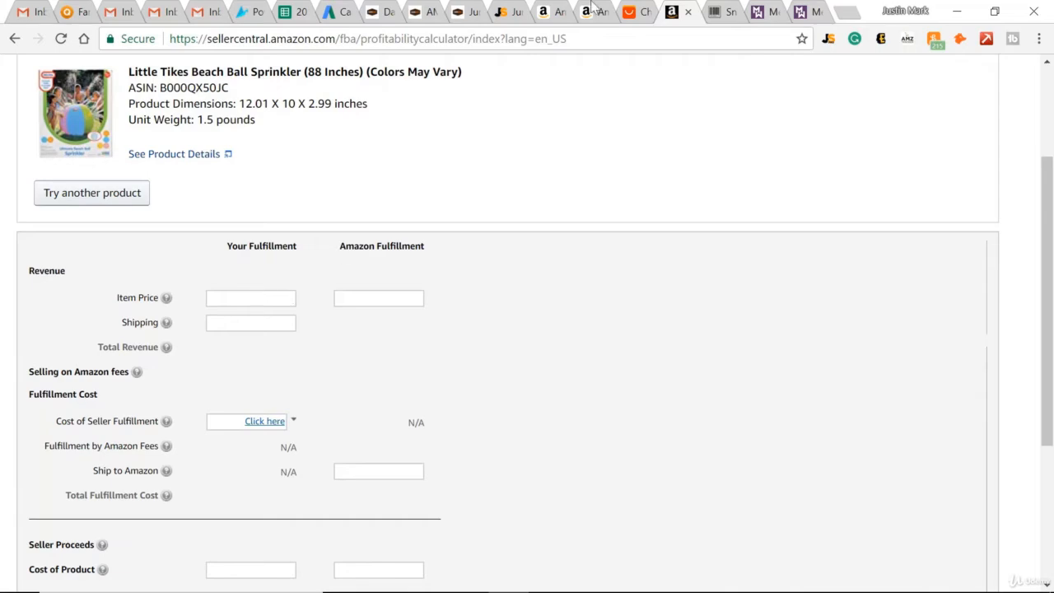
Recheck the Amazon and AliExpress listings and set Your Fulfillment's item price to 24 and shipping to 5.
left_click(592, 11)
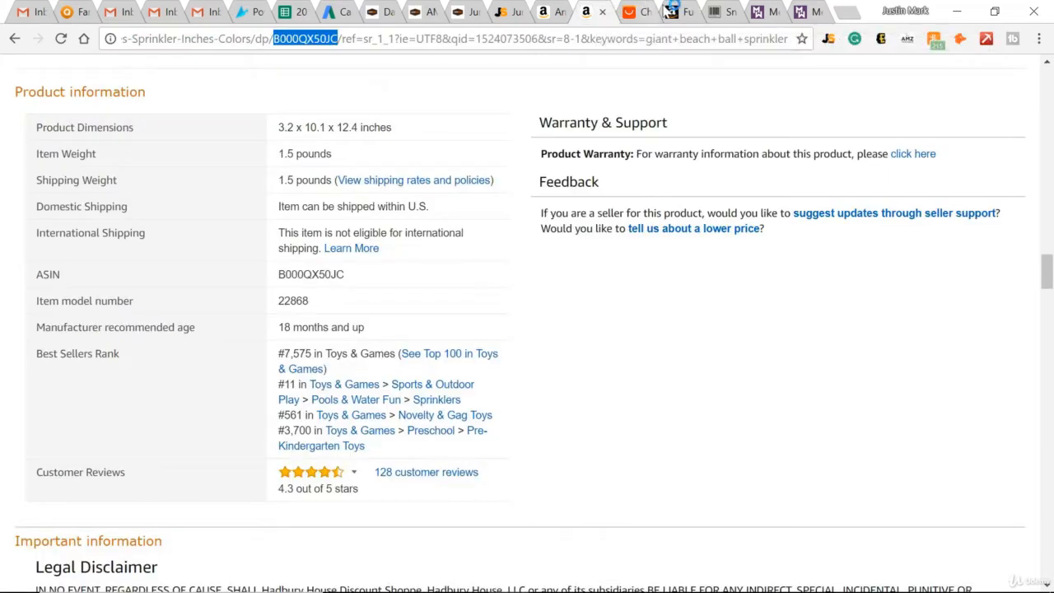
left_click(635, 10)
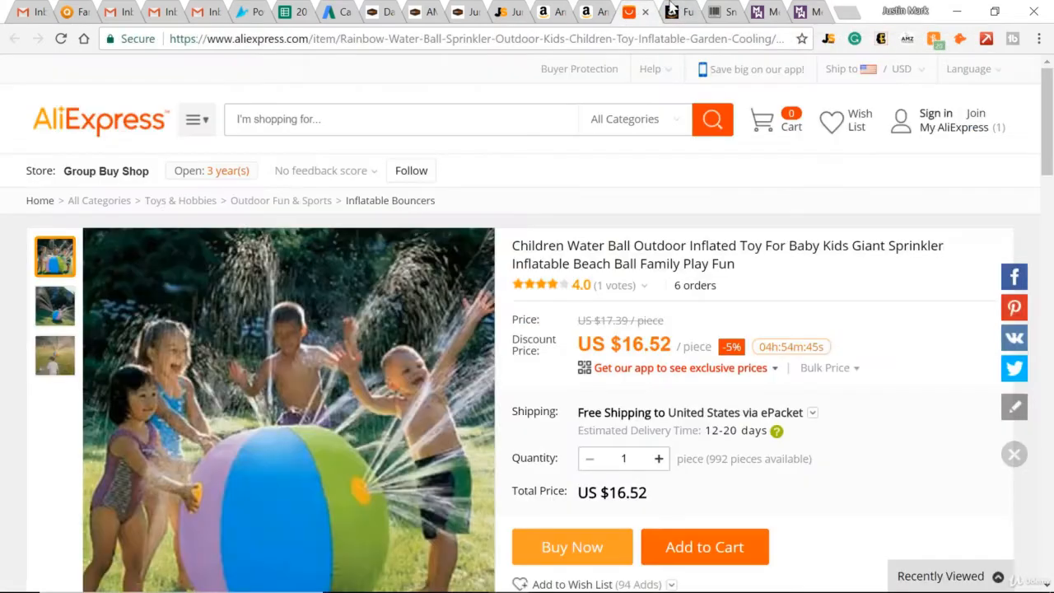
left_click(673, 11)
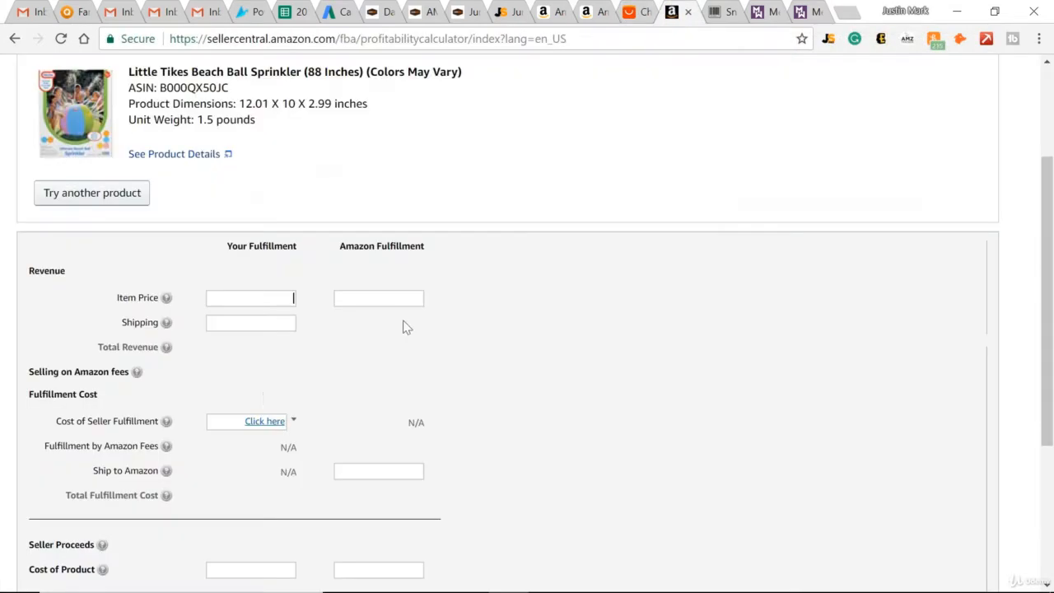
left_click(248, 326)
scroll(207, 412, "down", 1)
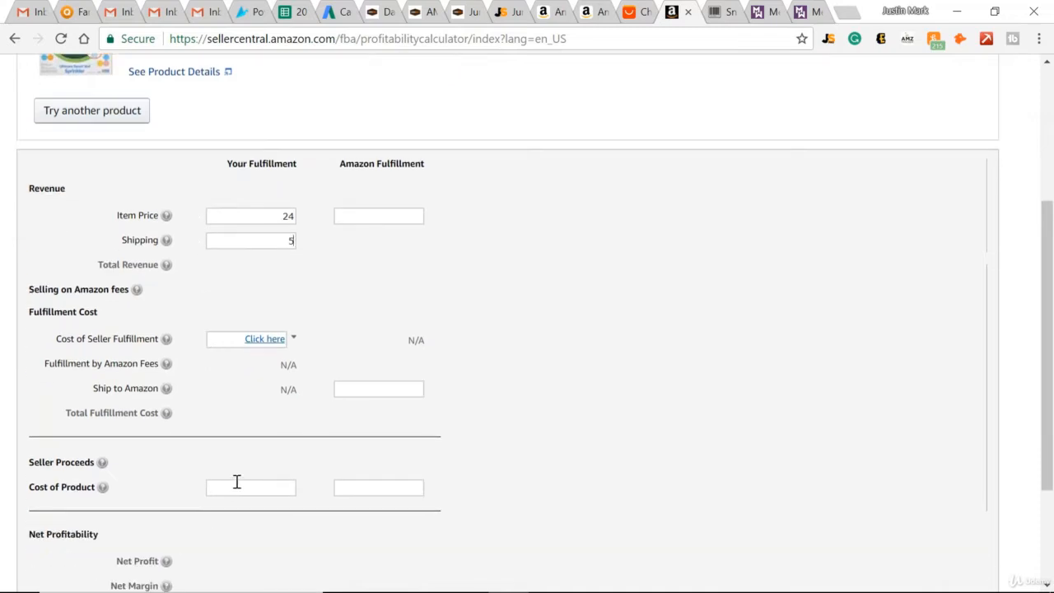
Check the AliExpress price and set the calculator's cost of product to 16.52.
left_click(234, 487)
left_click(645, 10)
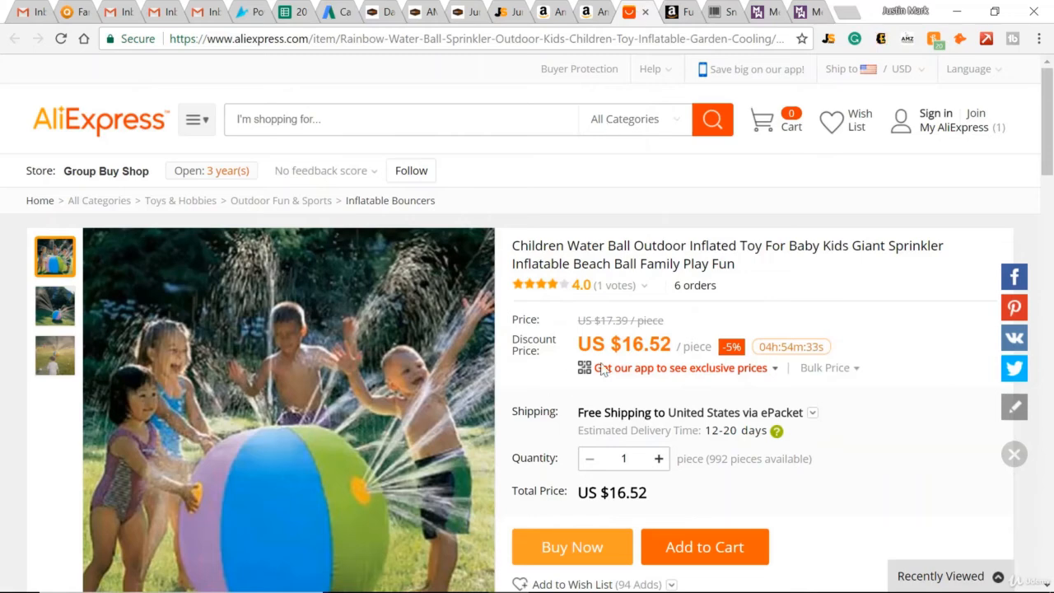
left_click(669, 11)
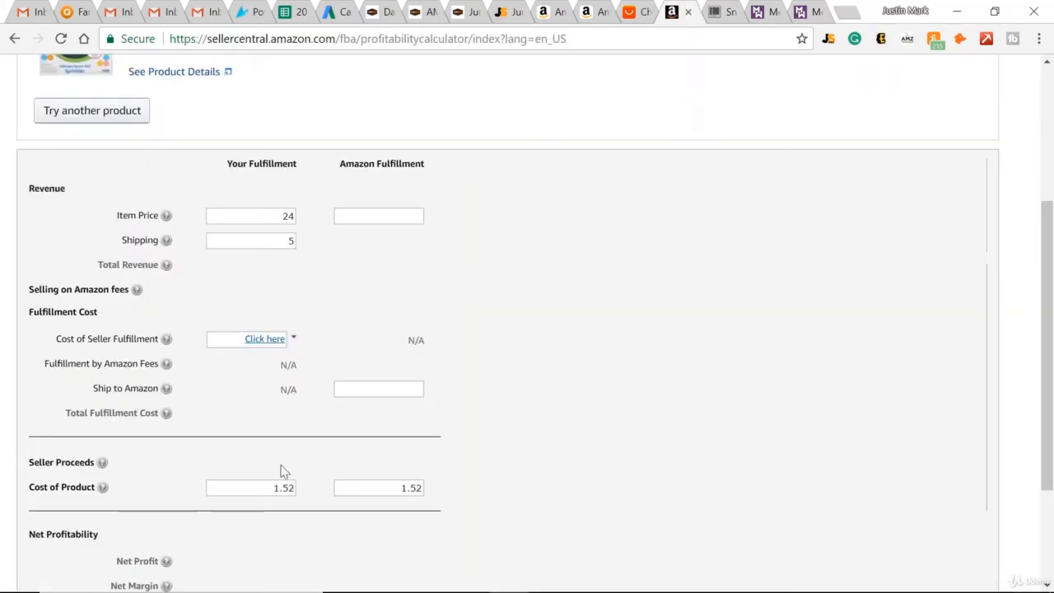
key("Left")
scroll(280, 470, "down", 2)
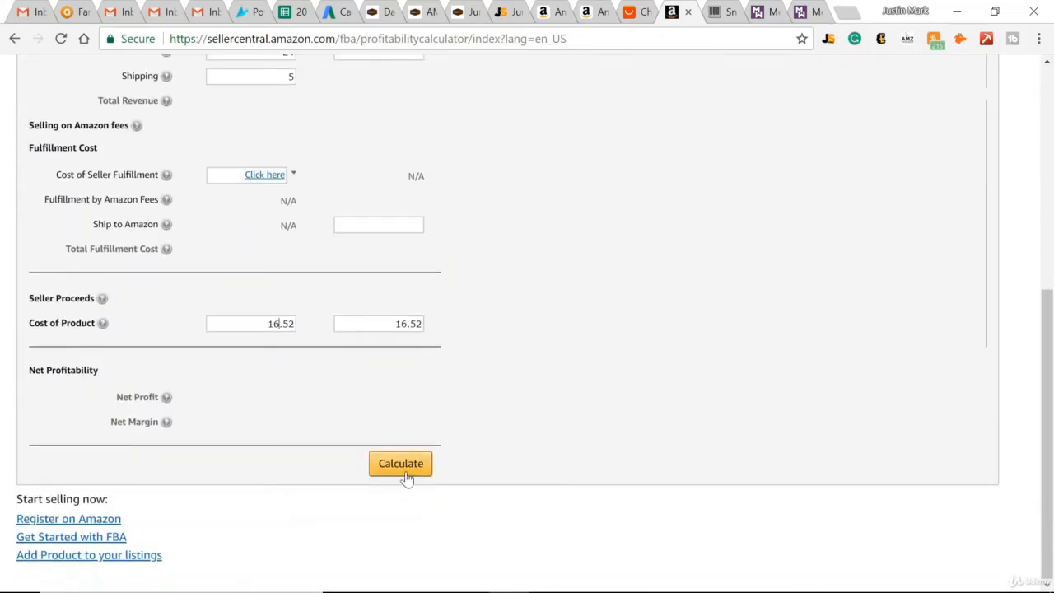
Calculate the sprinkler's profitability and examine its net profit and net margin for both fulfillment methods.
left_click(401, 465)
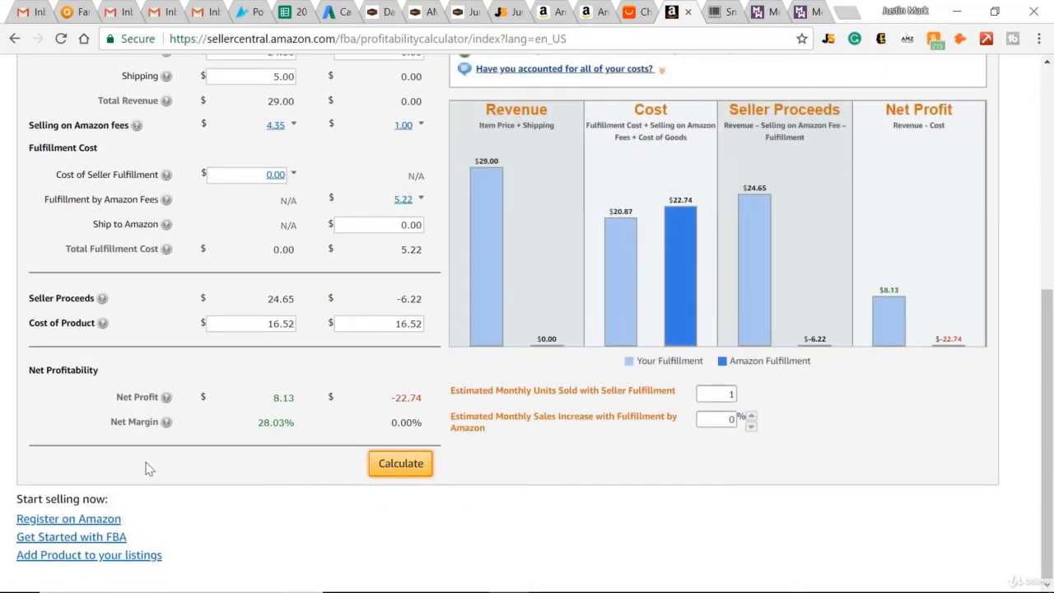
left_click(144, 396)
left_click(115, 422)
left_click(75, 490)
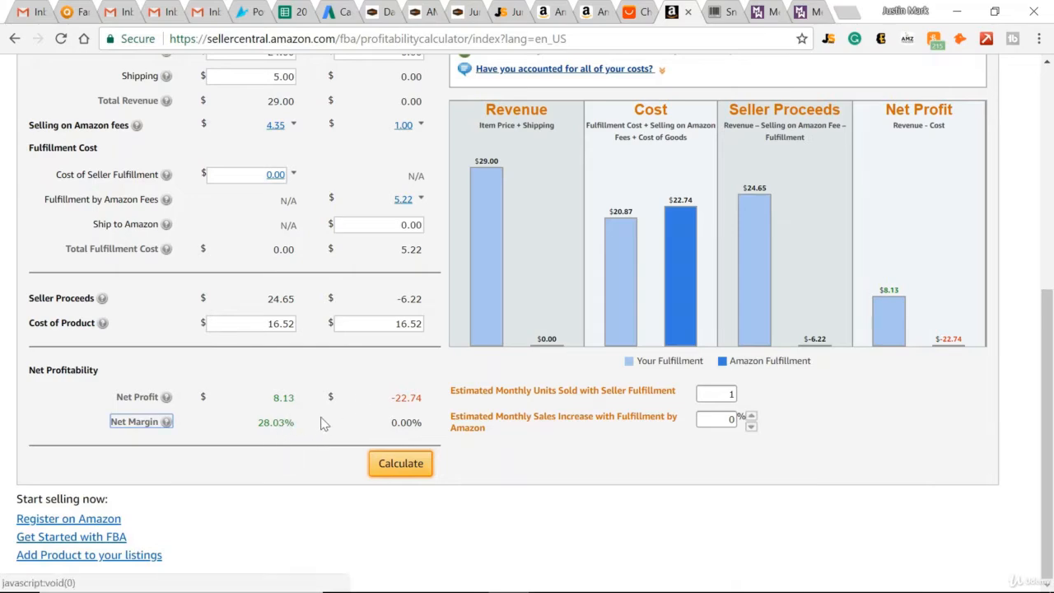
scroll(242, 239, "up", 2)
scroll(242, 239, "up", 2)
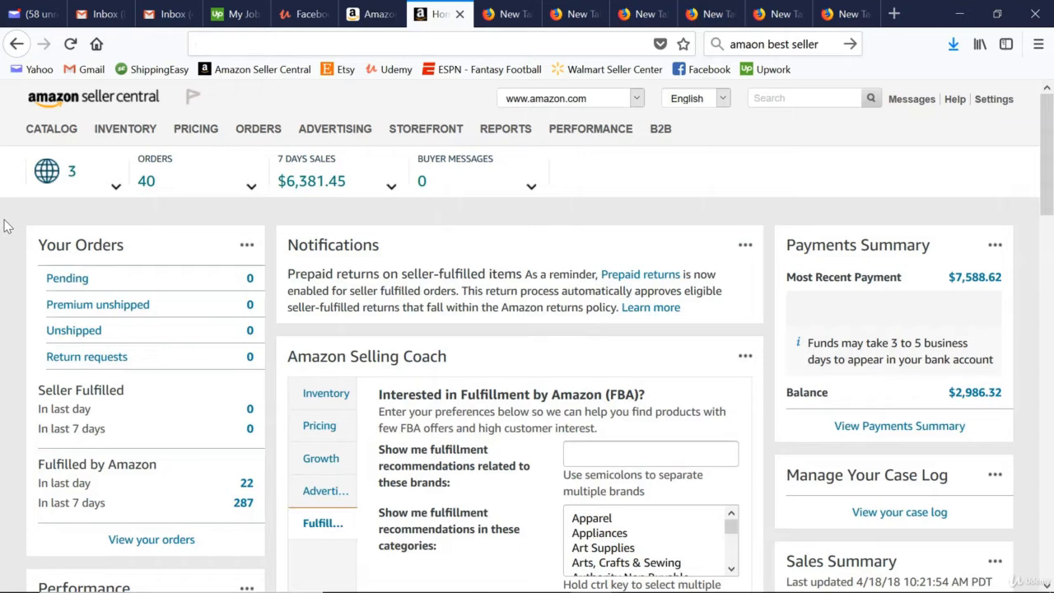
In Amazon Seller Central, start adding a product as a new listing that is not in Amazon's catalog.
mouse_move(121, 130)
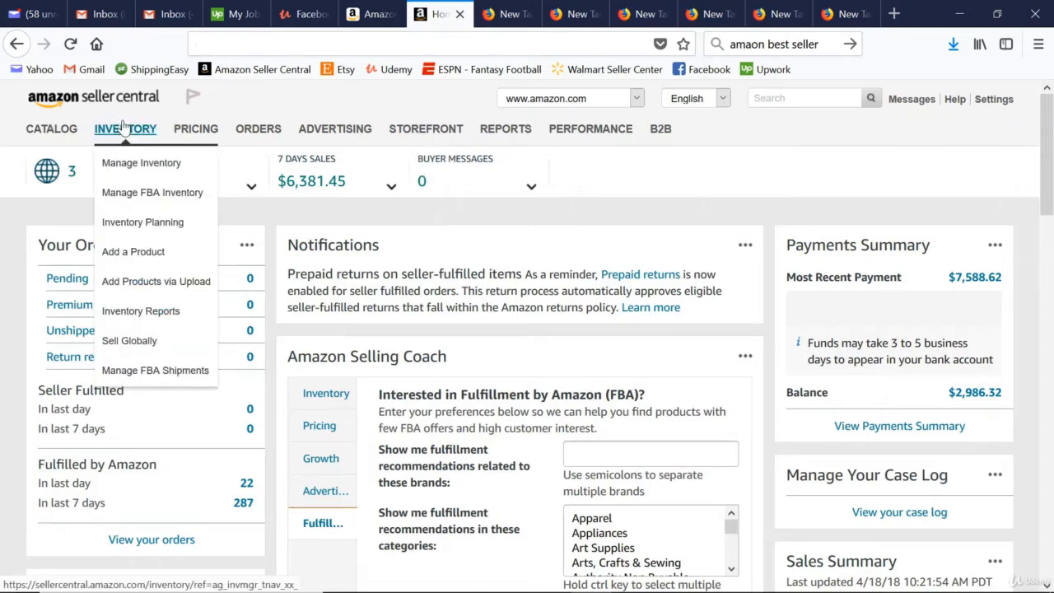
left_click(144, 259)
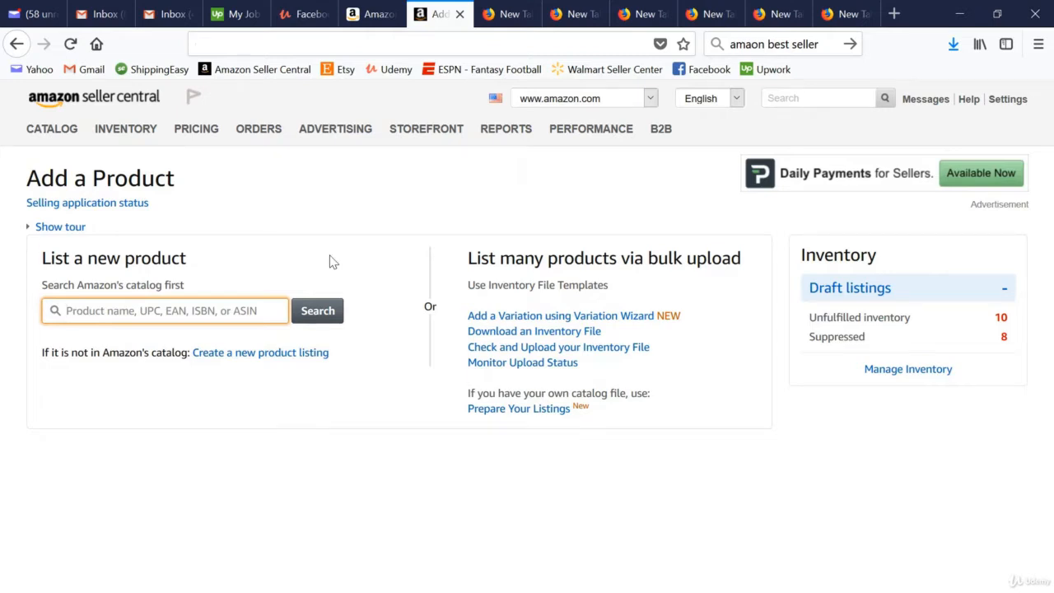
left_click(248, 353)
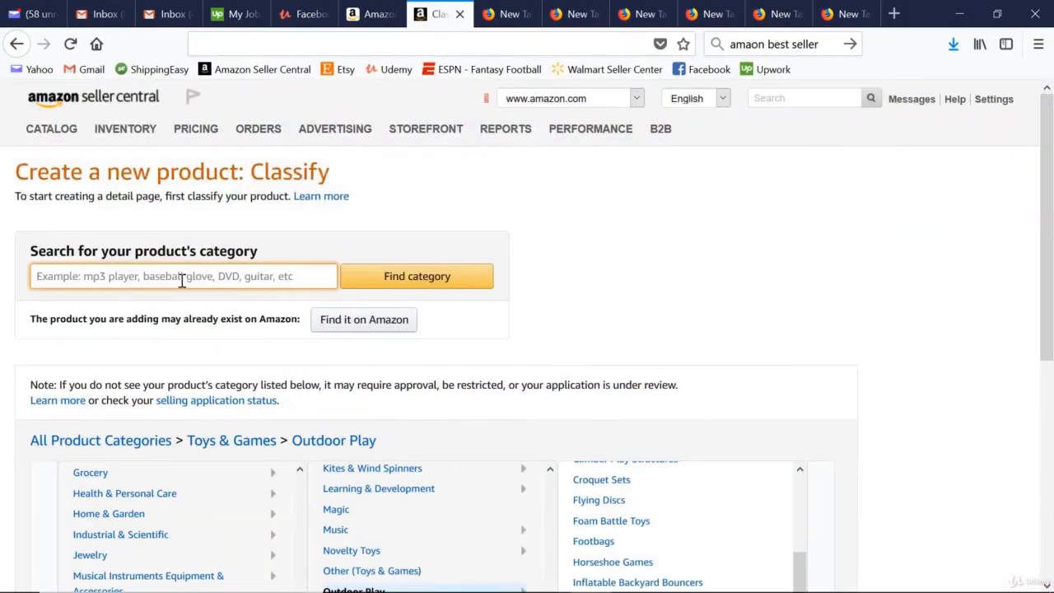
Search the product categories for "sprinkler" and choose Play Water Lawn Sprinklers under Toys & Games > Swimming & Pools.
type("sprinkler")
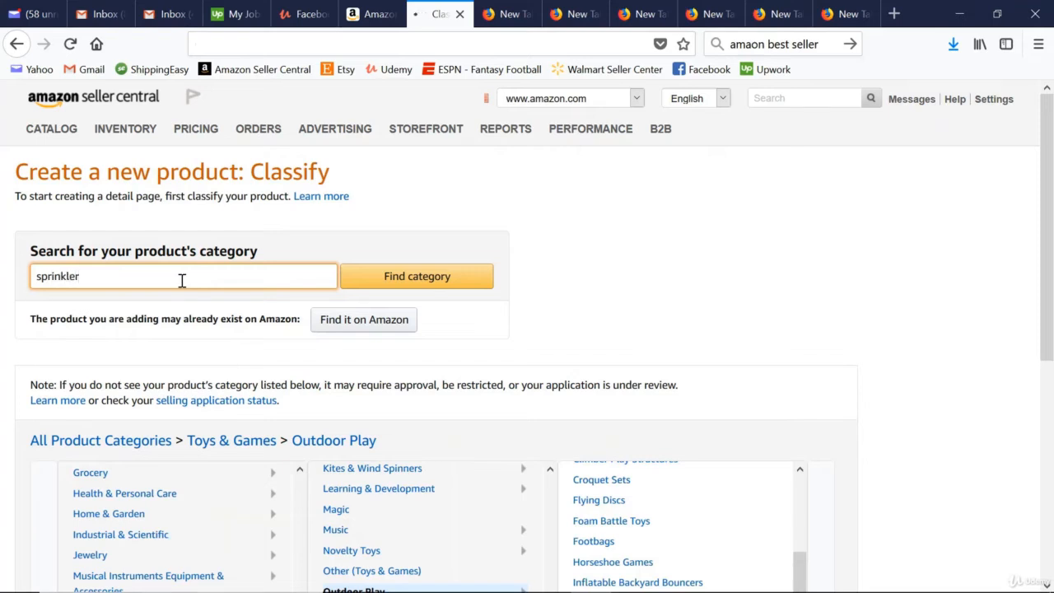
key("Return")
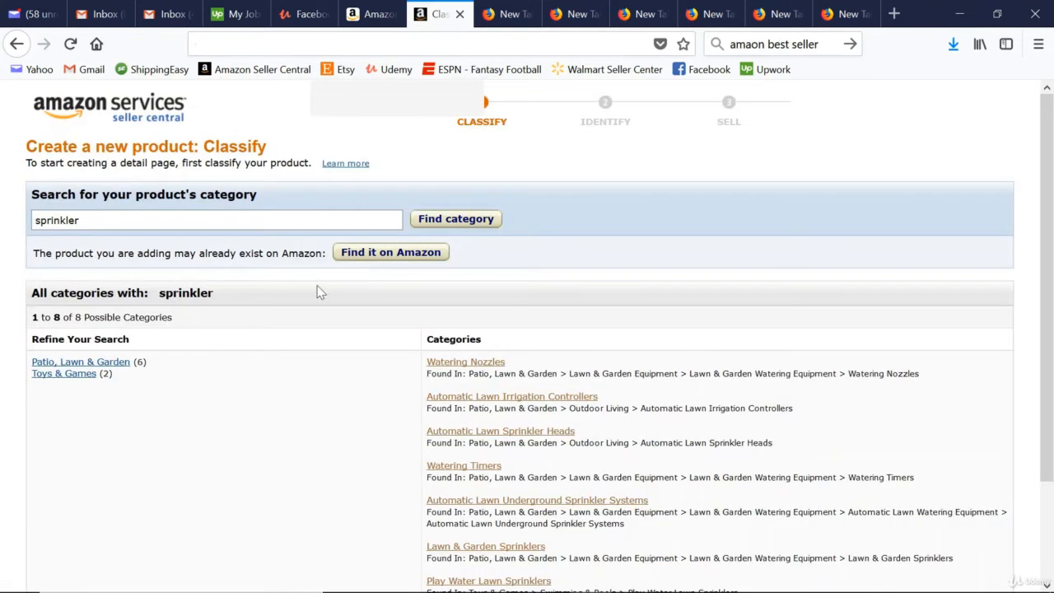
left_click(83, 375)
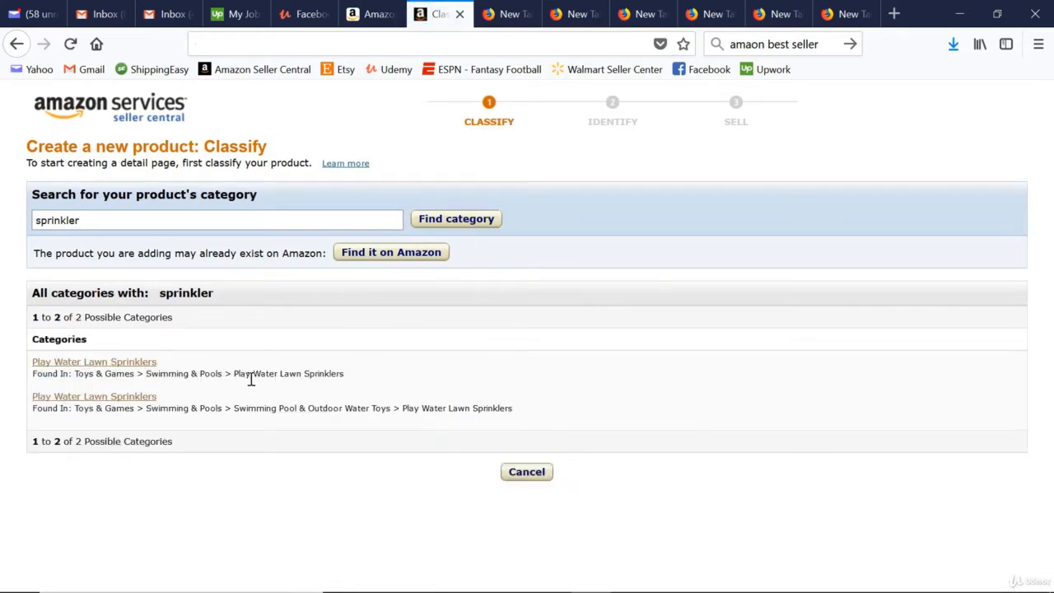
left_click(117, 367)
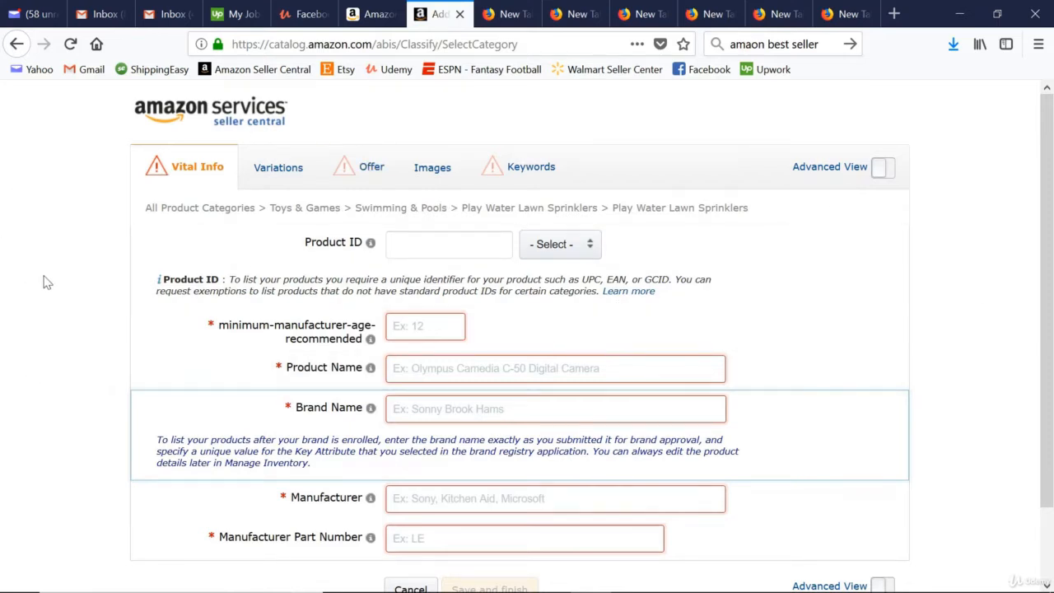
Turn on the listing form's Advanced View and set the product ID type to UPC.
left_click(882, 171)
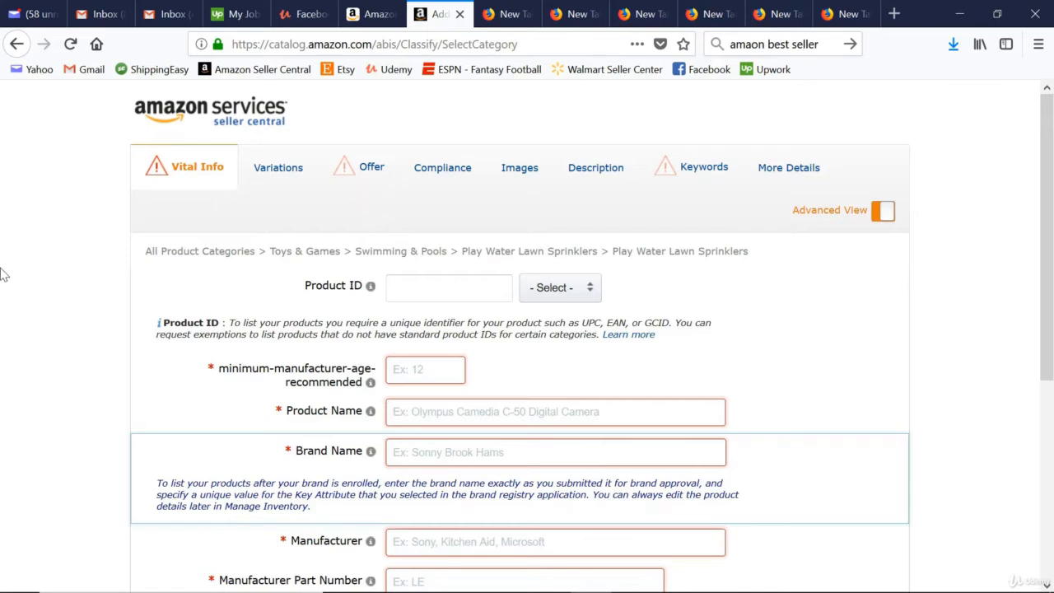
left_click(582, 298)
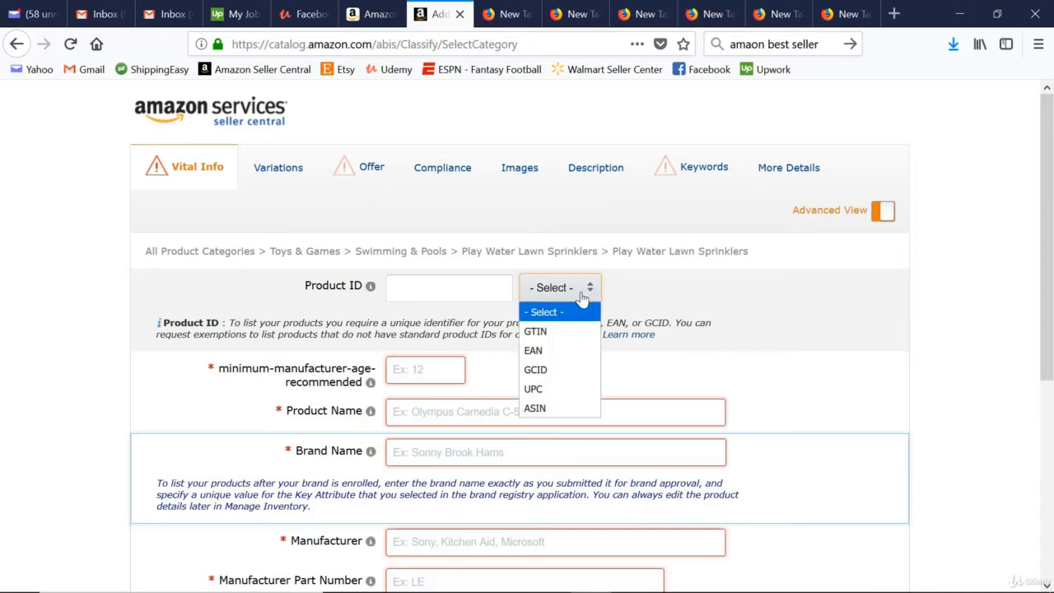
left_click(567, 389)
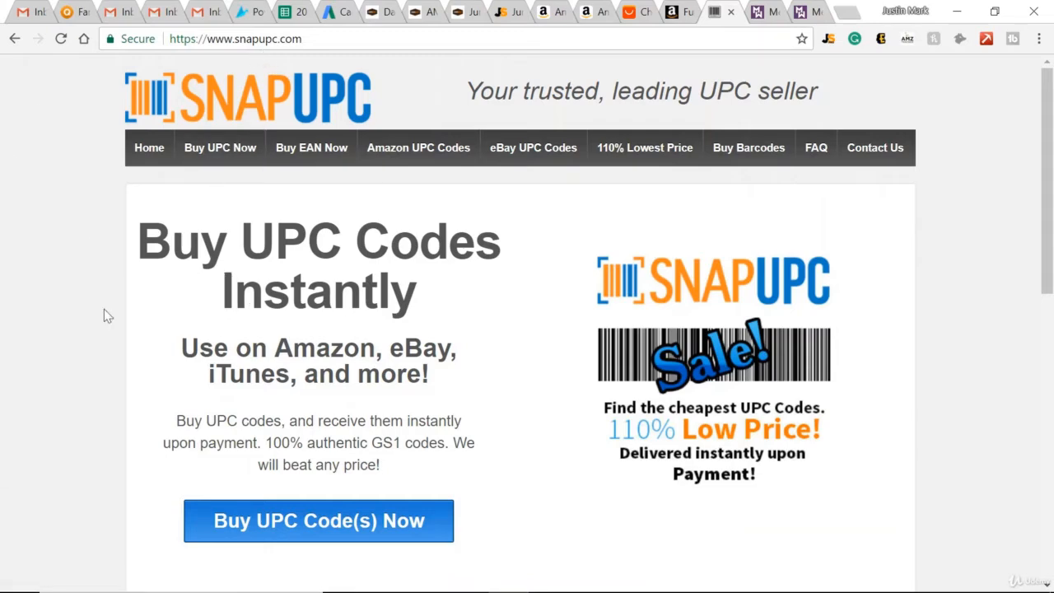
Look up SnapUPC's Amazon UPC codes and review the listing's Vital Info fields, from product name to skill level.
left_click(433, 146)
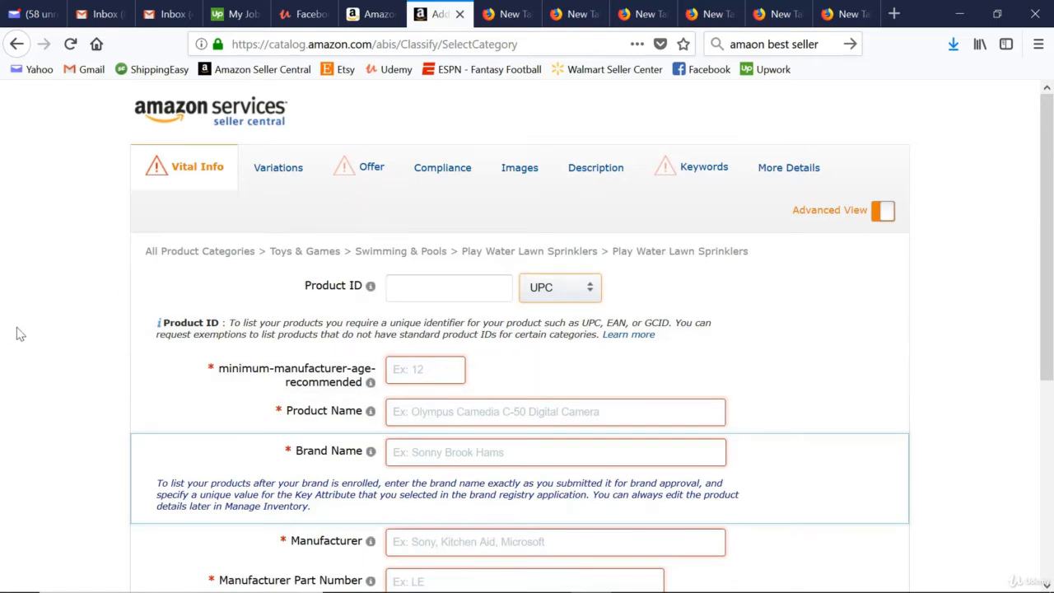
scroll(119, 298, "down", 3)
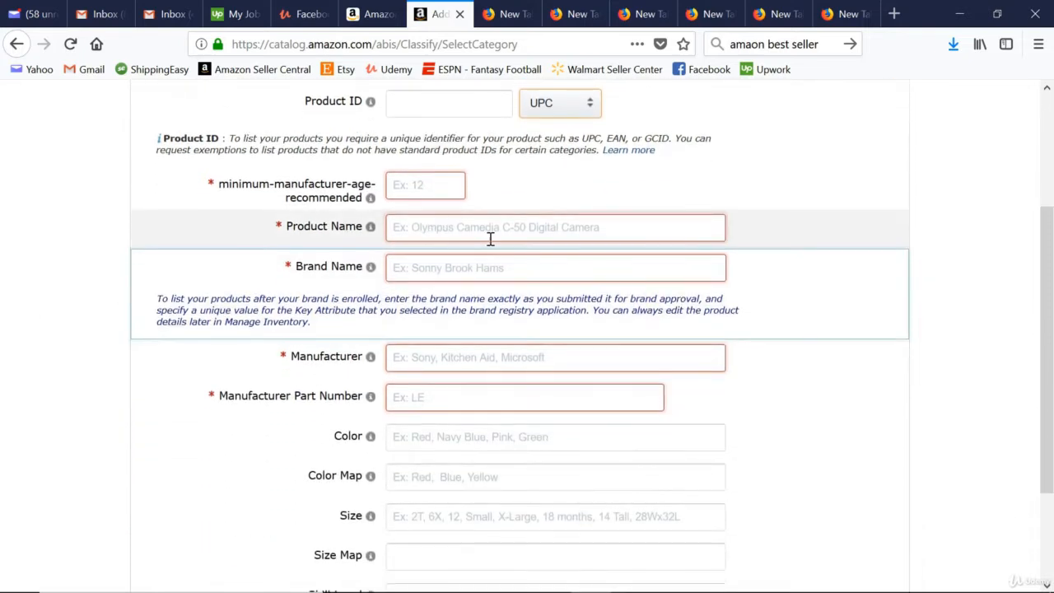
mouse_move(372, 229)
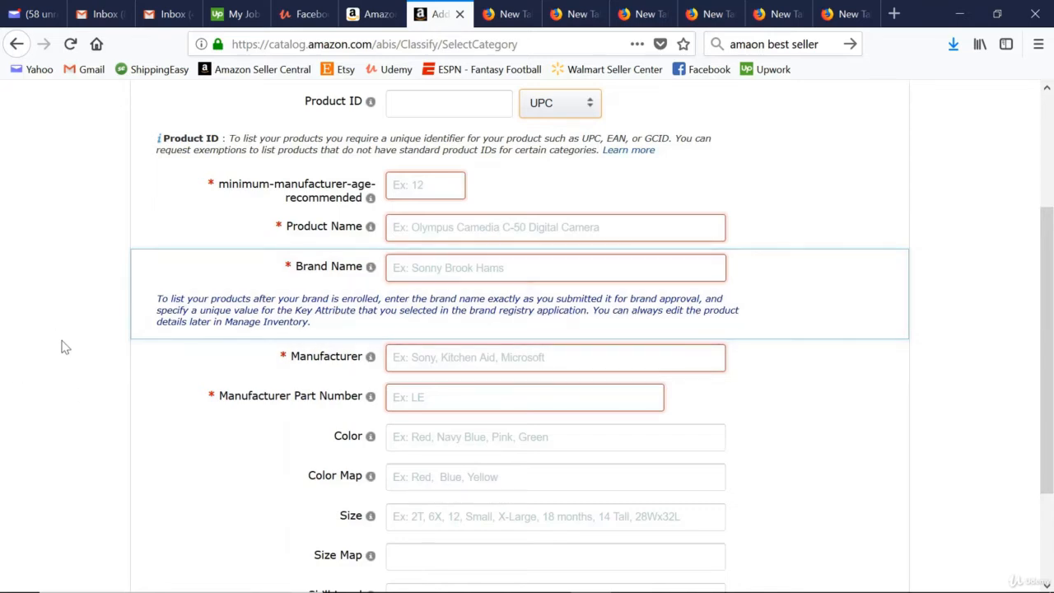
scroll(65, 347, "down", 3)
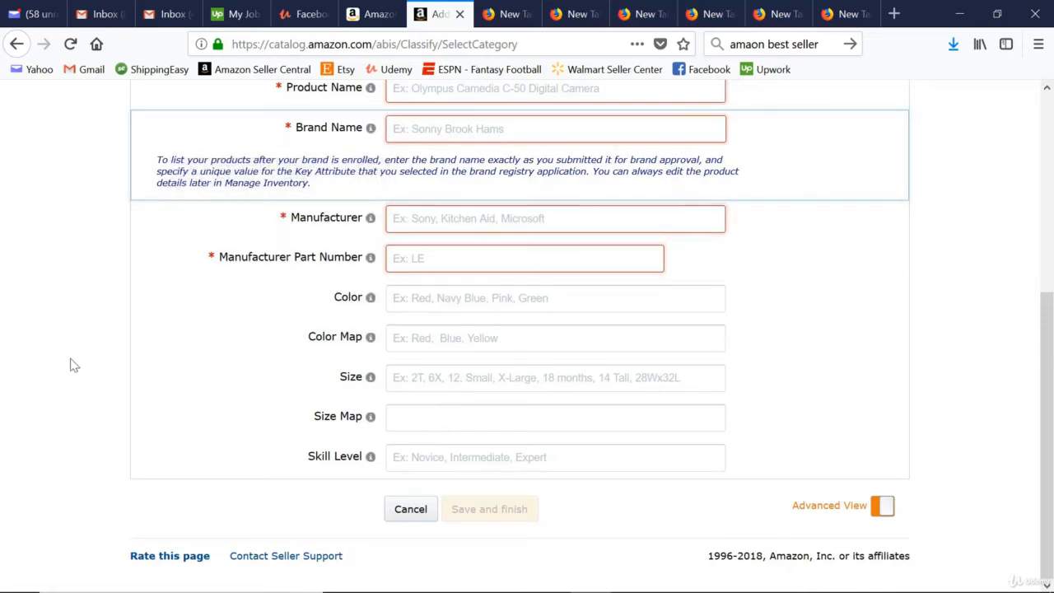
Set the listing's variation theme to Size.
scroll(78, 376, "up", 4)
left_click(276, 170)
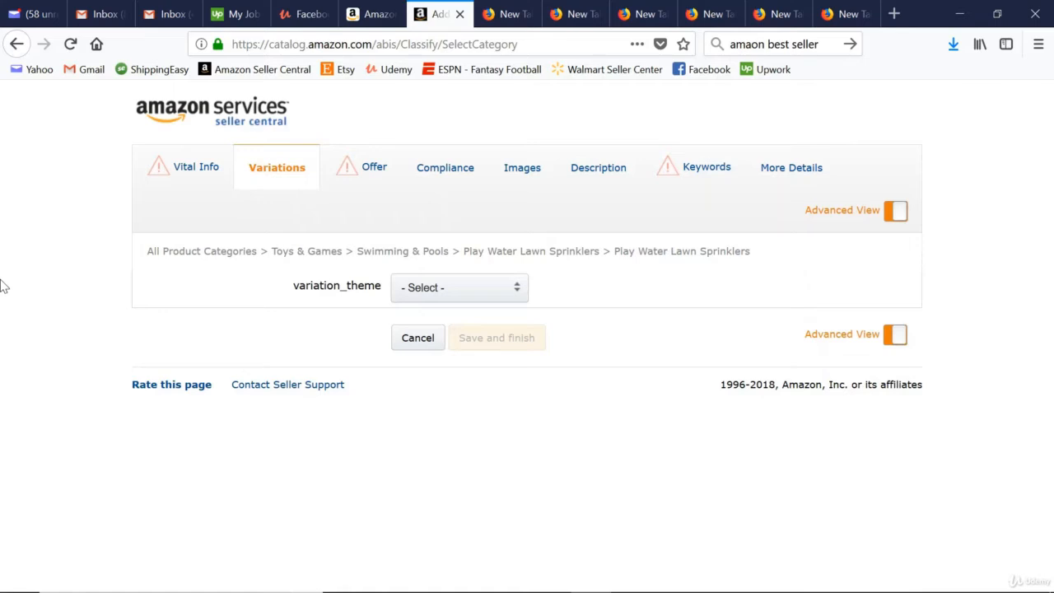
left_click(498, 295)
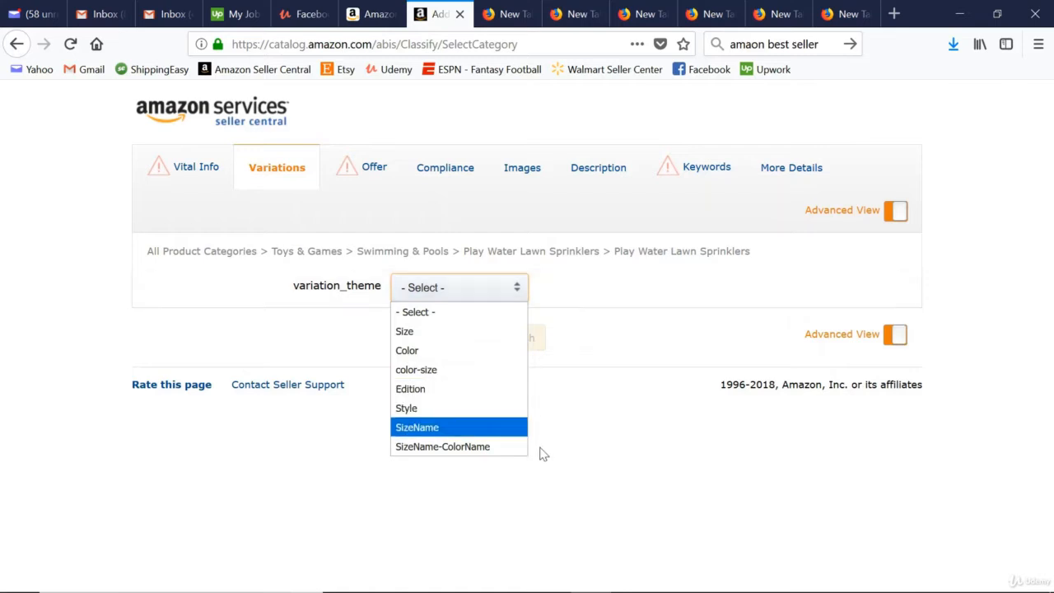
left_click(440, 336)
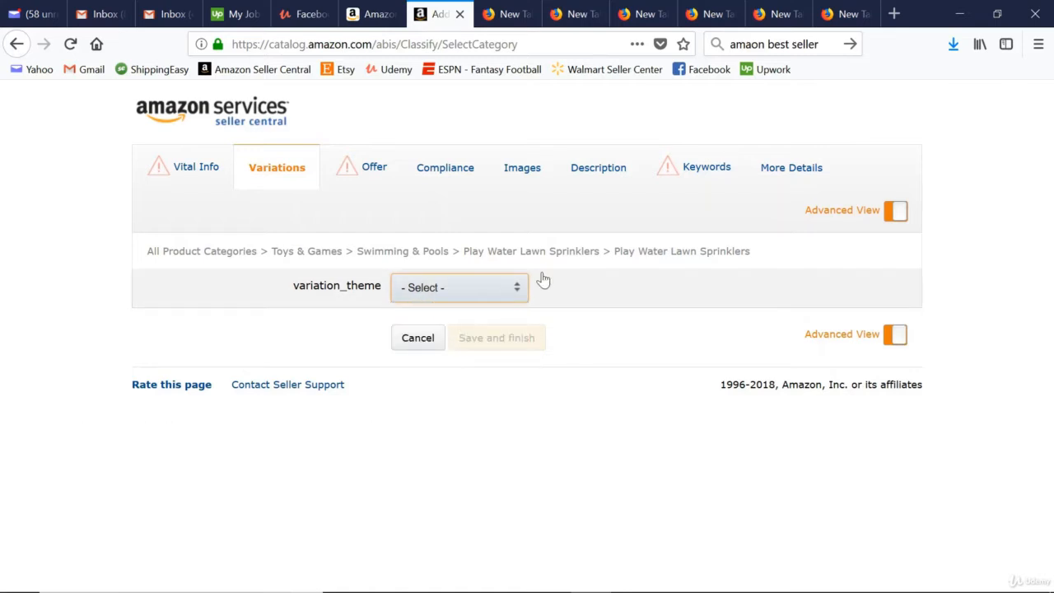
Add the size variations S, M and L to the listing.
scroll(196, 305, "down", 3)
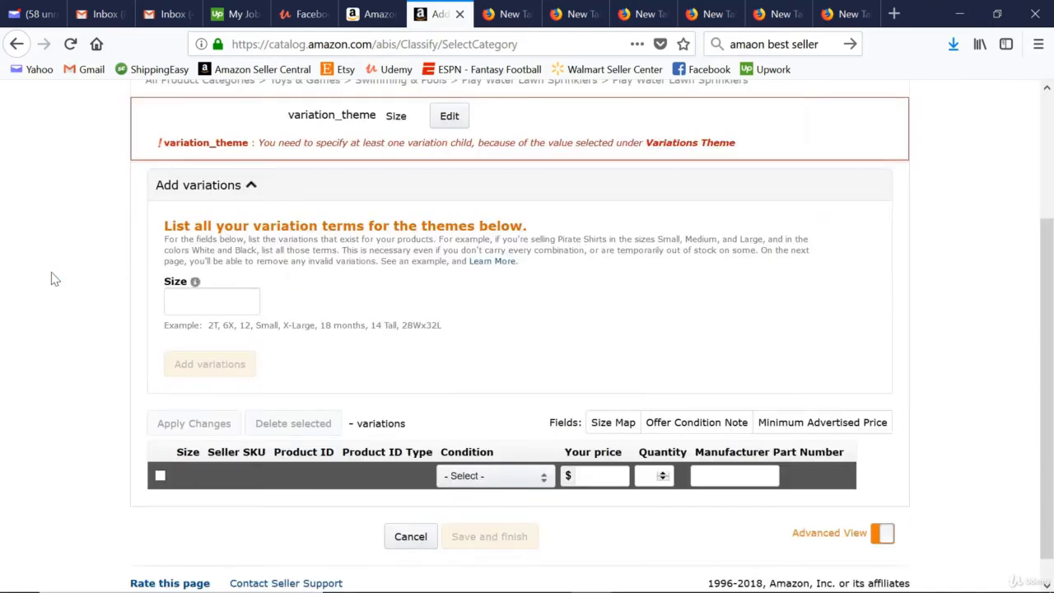
left_click(212, 306)
type("S")
left_click(312, 294)
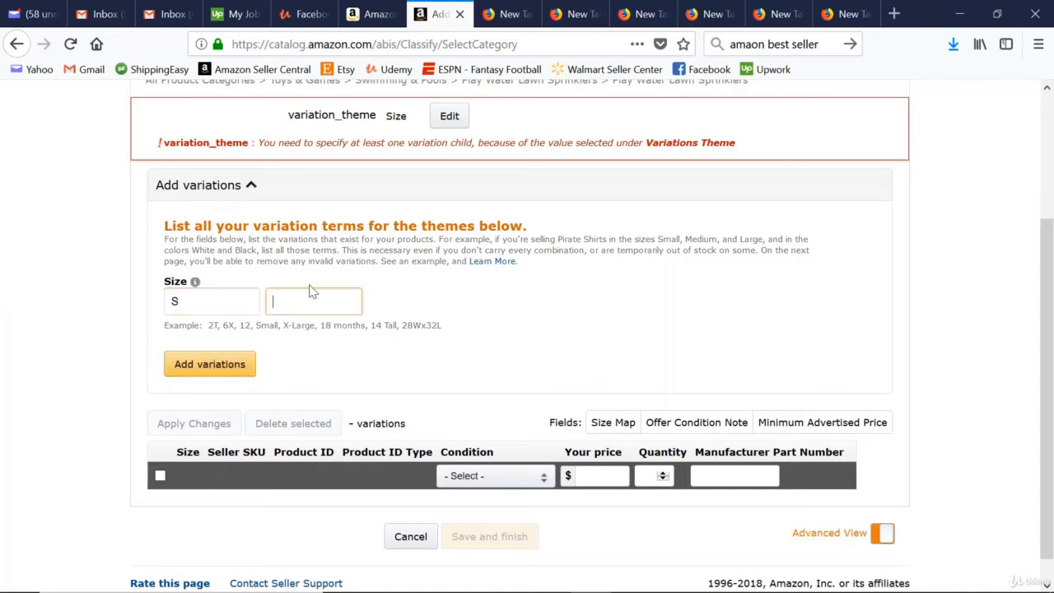
type("M")
left_click(379, 294)
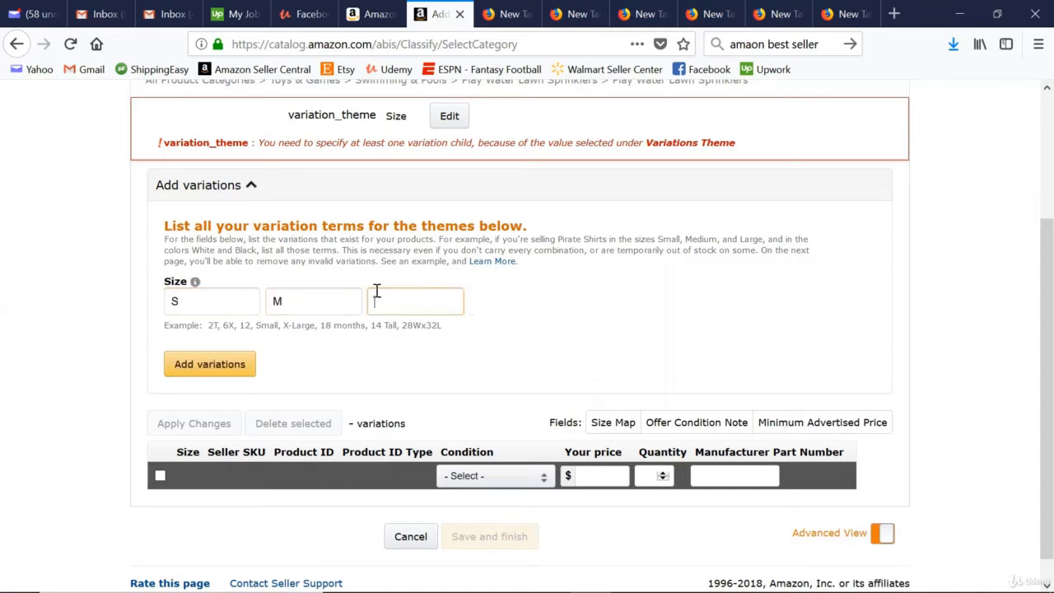
type("L")
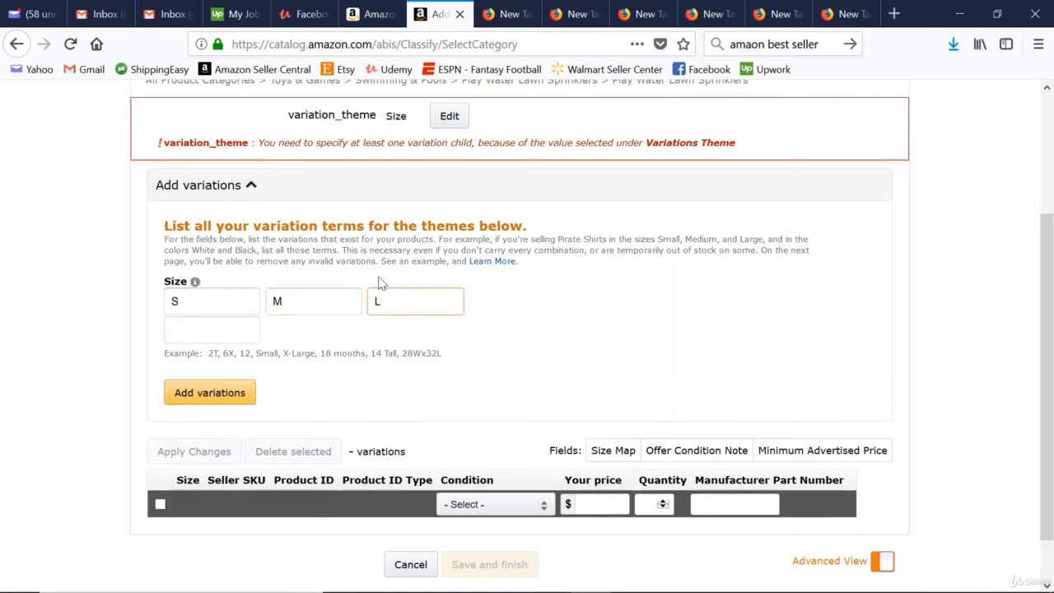
left_click(223, 395)
Set the S variation's product ID type to UPC and its condition to New.
scroll(108, 376, "down", 5)
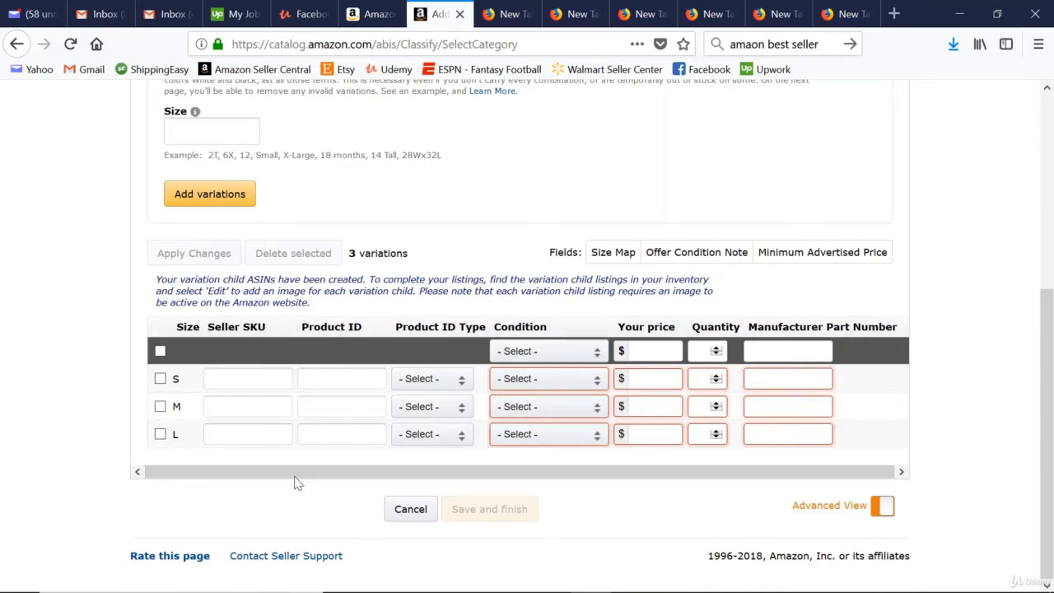
left_click(446, 380)
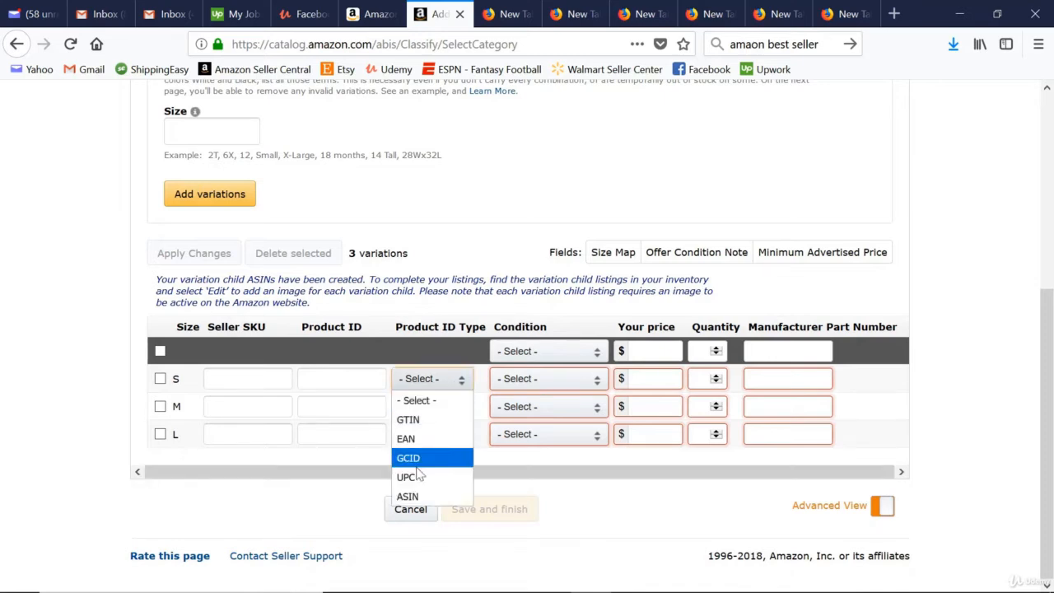
left_click(419, 477)
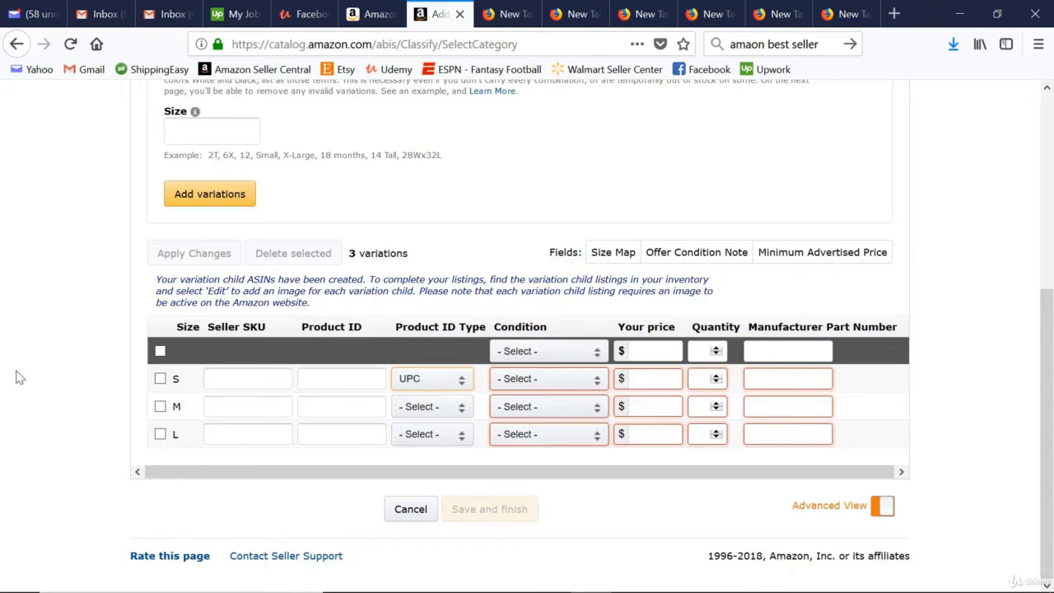
left_click(533, 379)
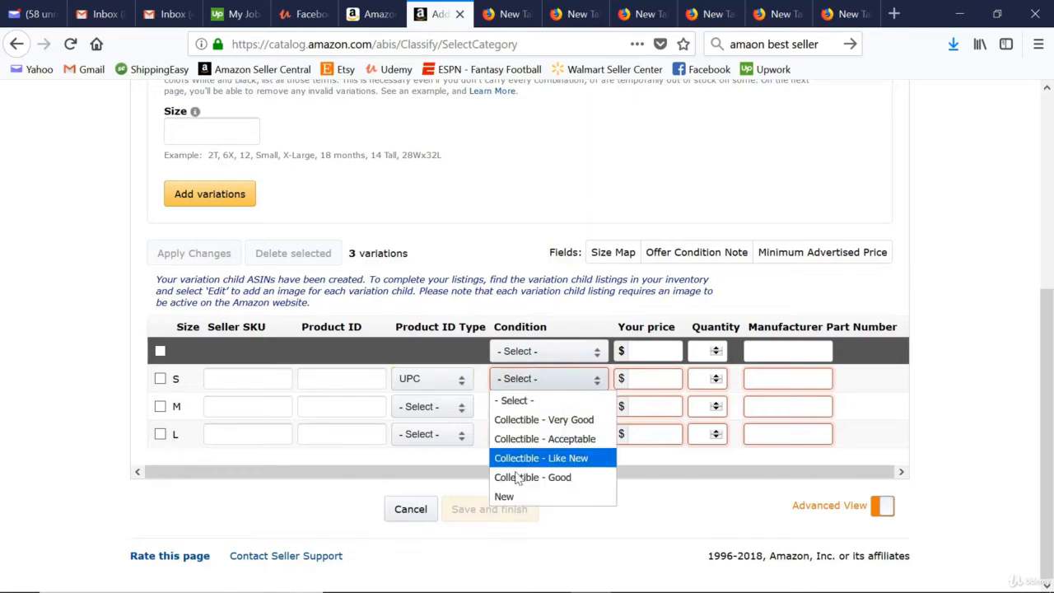
left_click(510, 497)
Set the S variation's price to $24 and its quantity to 0.
left_click(632, 377)
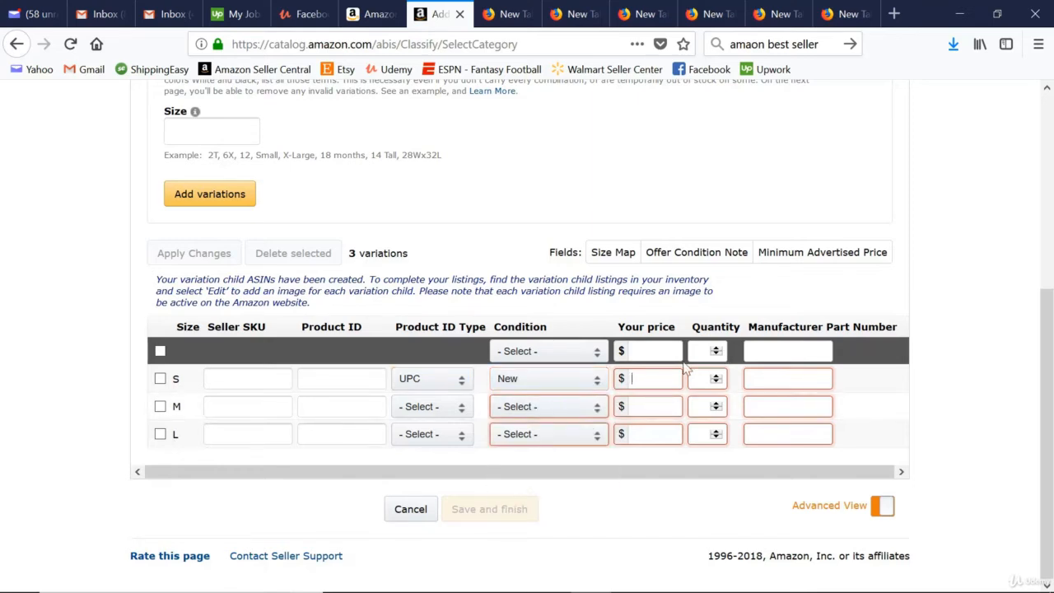
type("24")
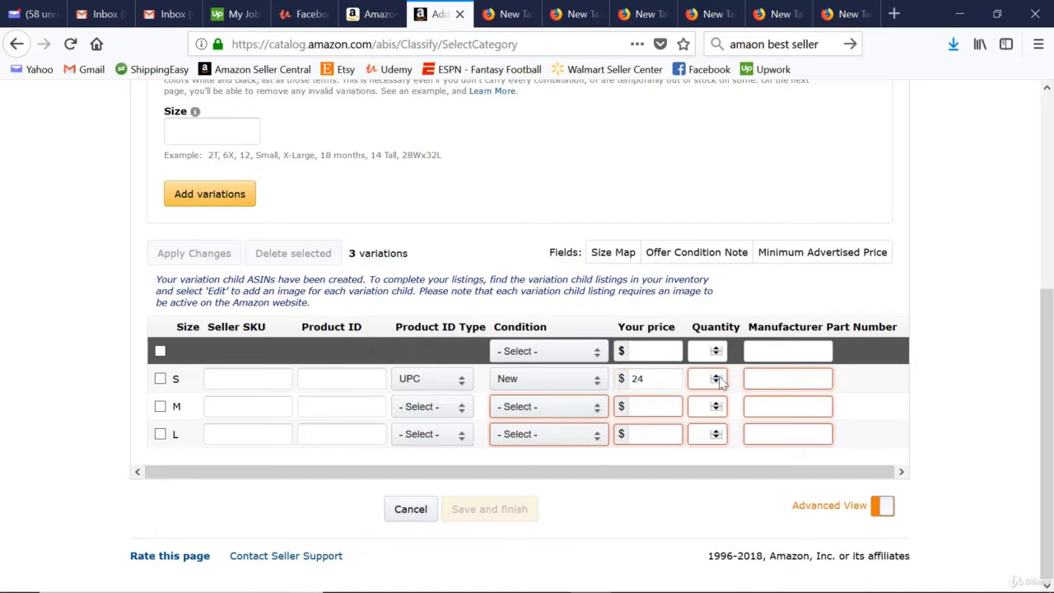
left_click(716, 376)
left_click(701, 379)
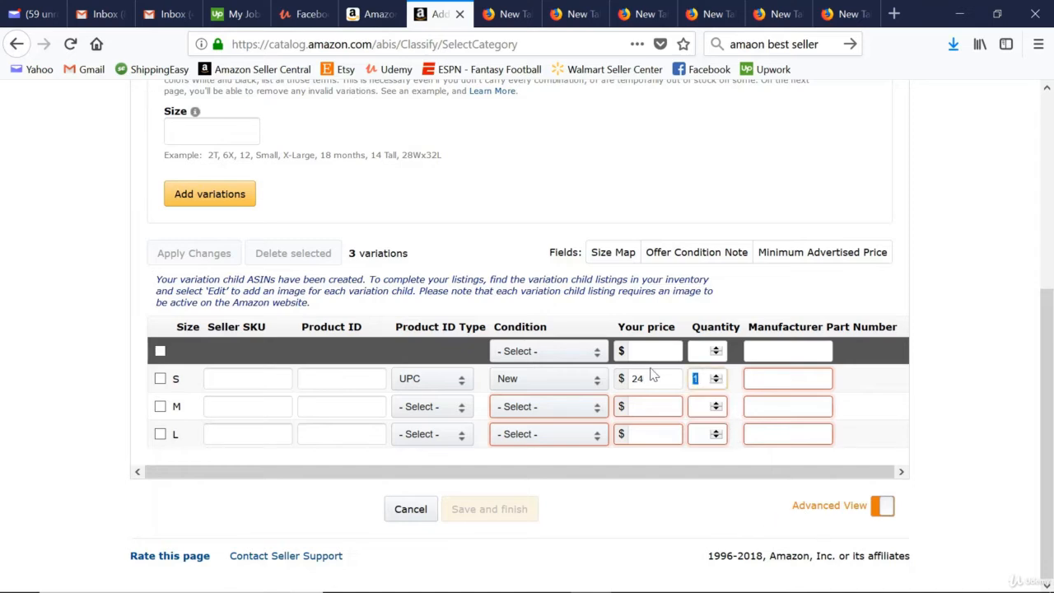
type("0")
Set the listing offer's product tax code to A_GEN_TAX.
scroll(71, 341, "up", 4)
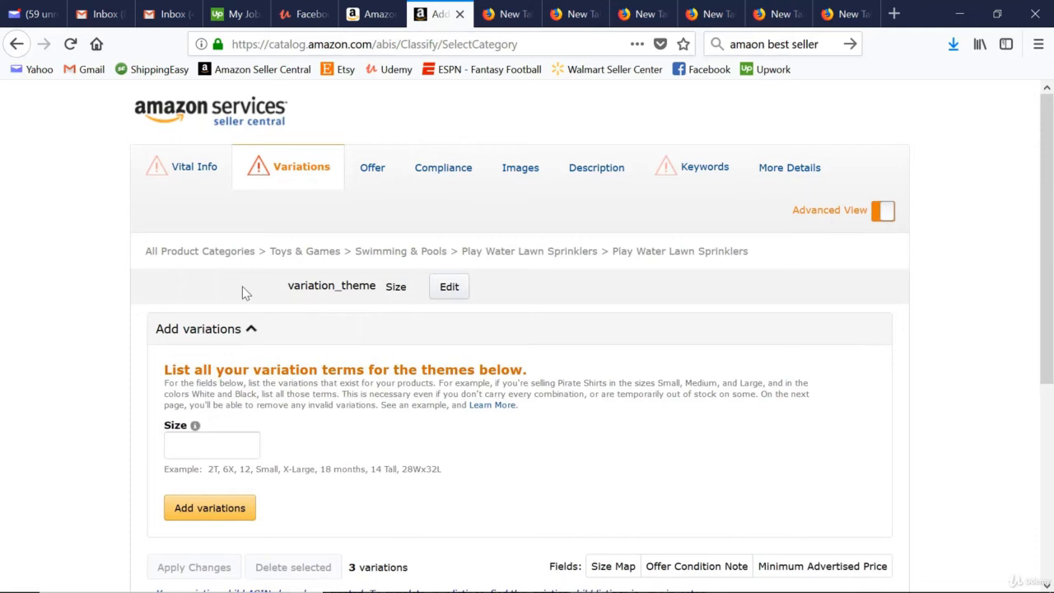
left_click(371, 167)
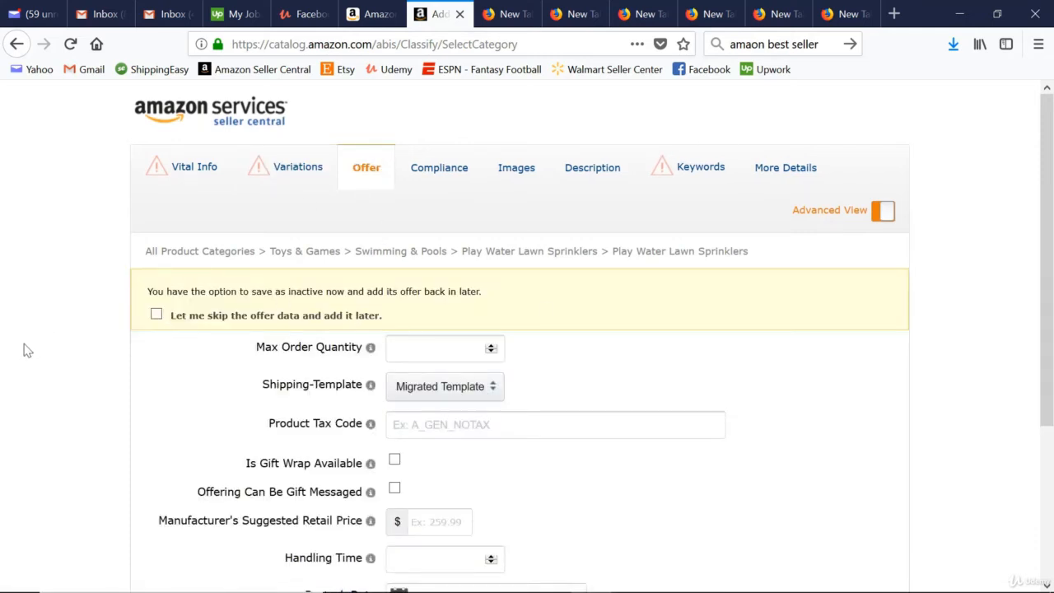
scroll(28, 351, "down", 1)
scroll(28, 351, "down", 2)
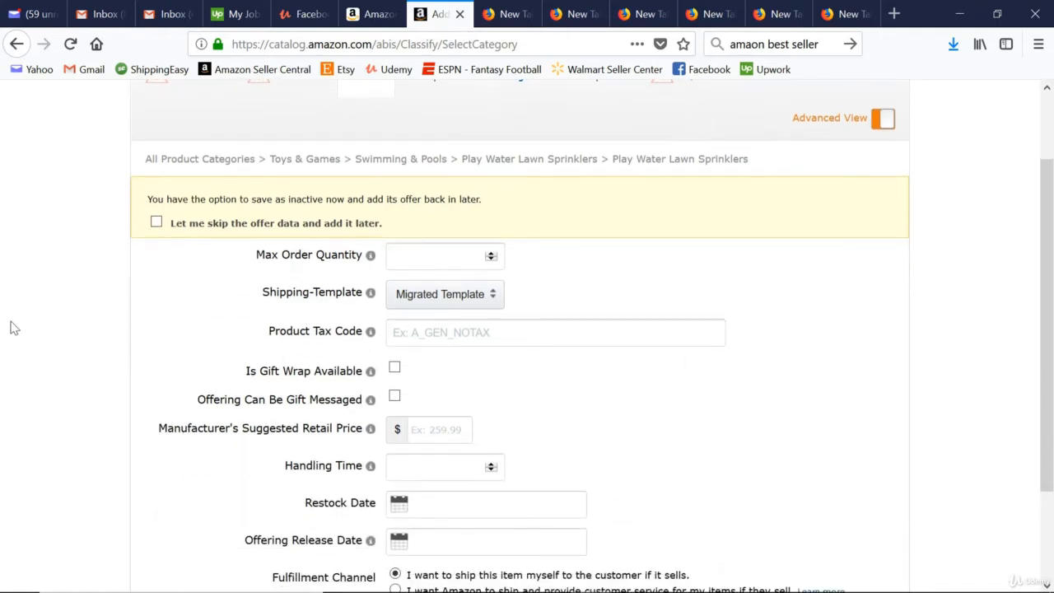
left_click(465, 336)
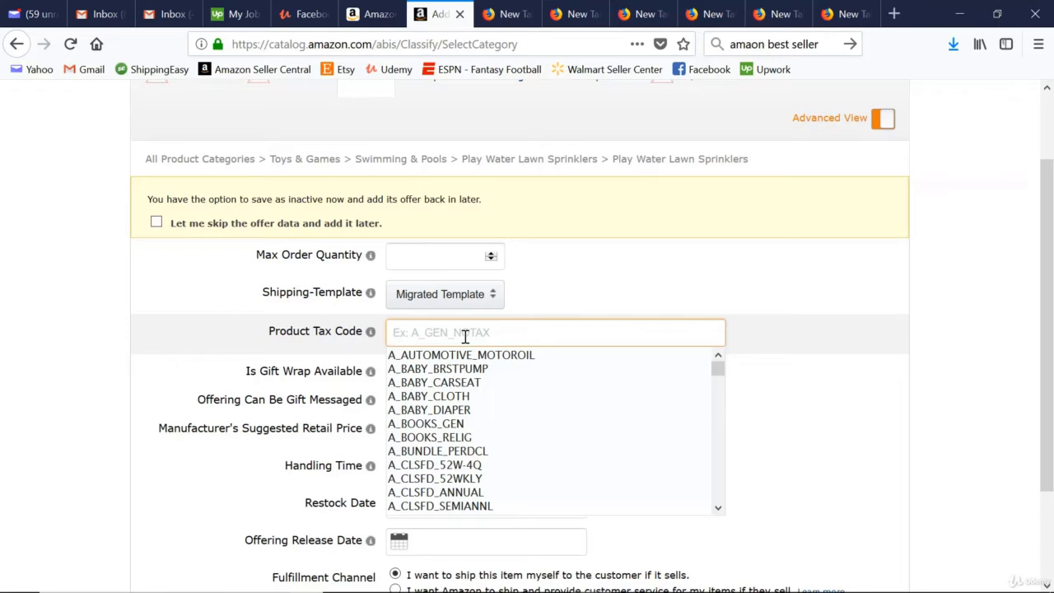
type("A_Gen")
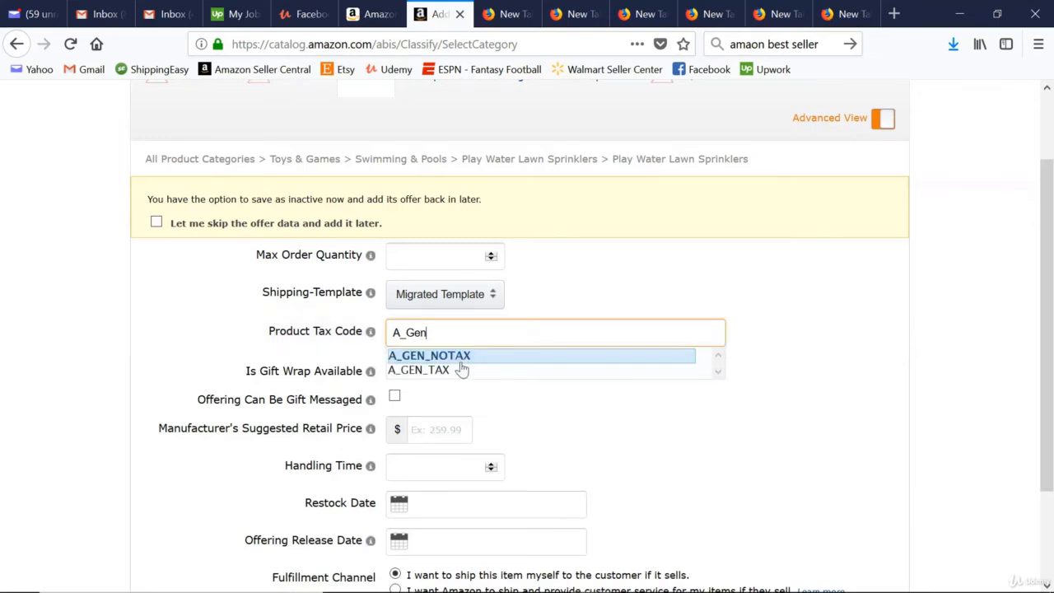
left_click(459, 371)
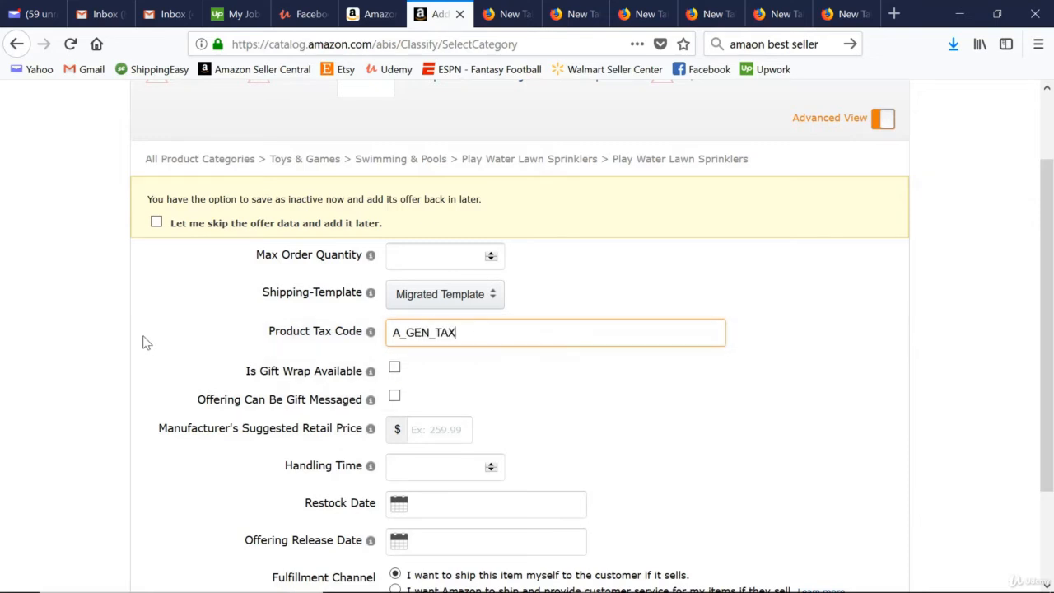
Set the offer's manufacturer's suggested retail price to $49.99 and its handling time to 20.
scroll(41, 351, "down", 3)
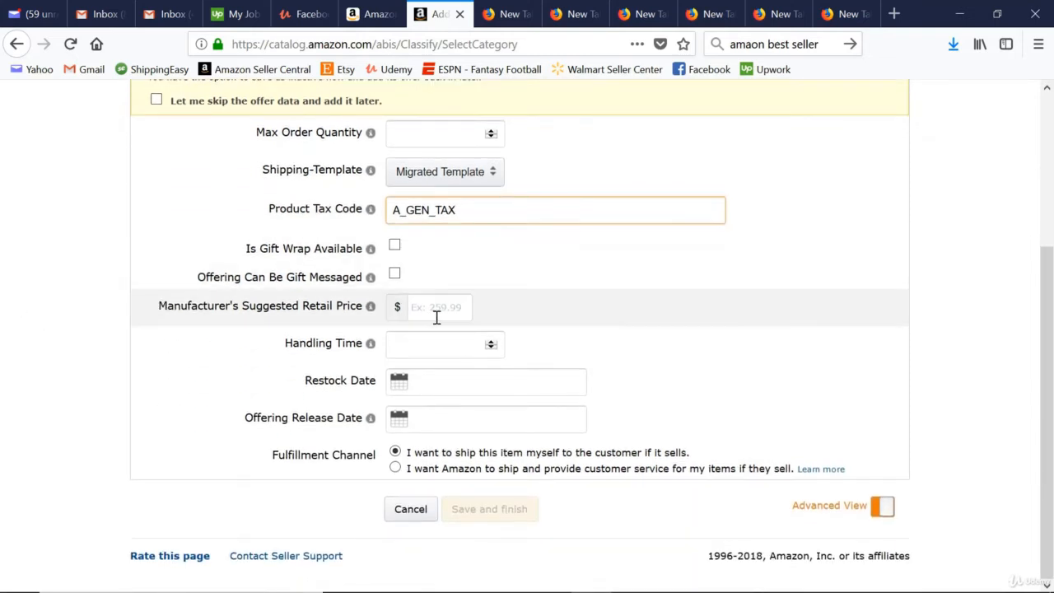
left_click(441, 313)
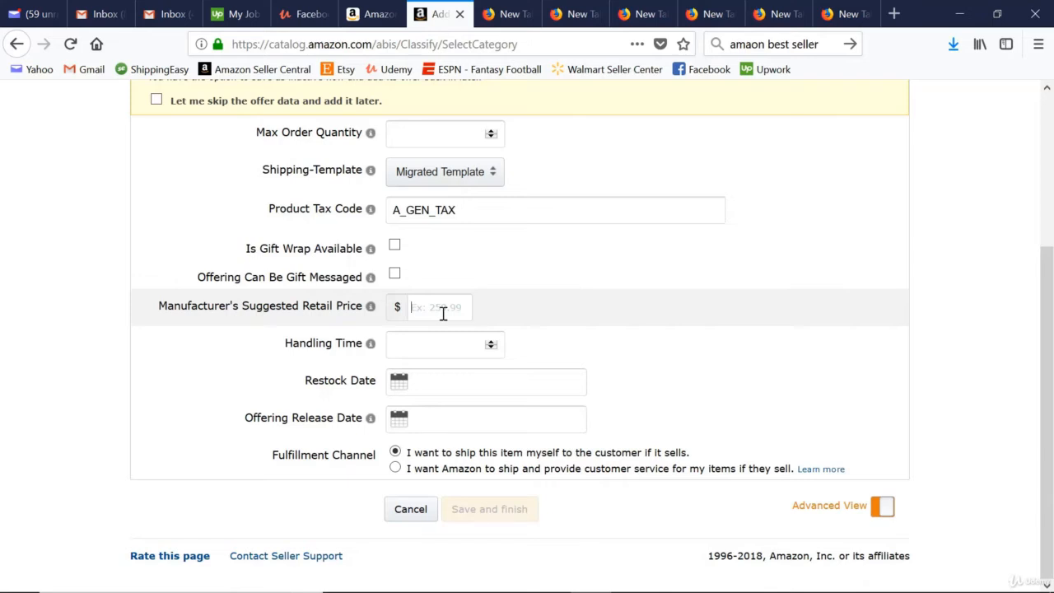
type("49.99")
left_click(448, 342)
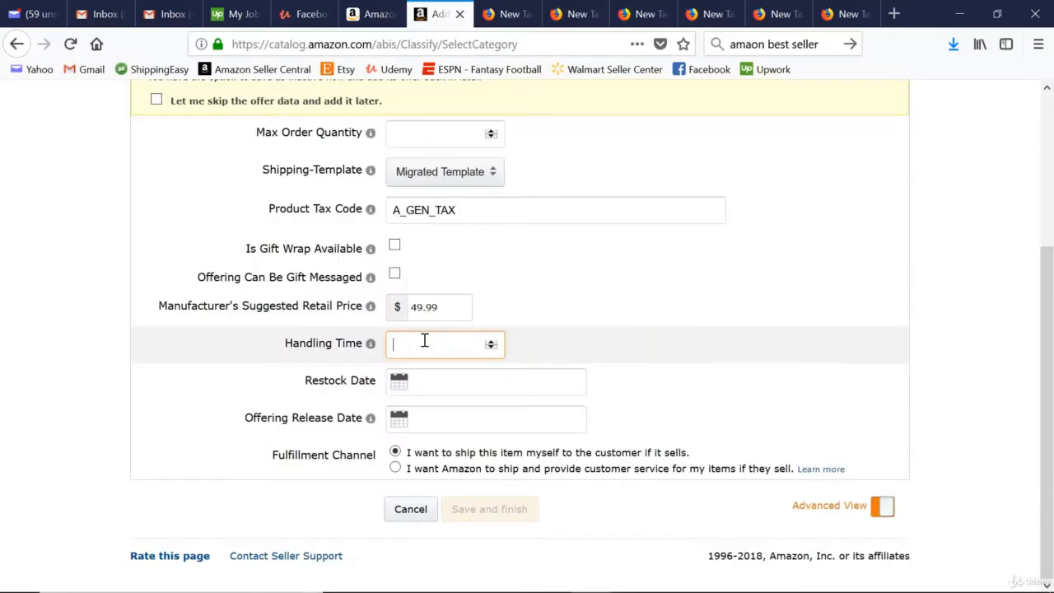
type("20")
left_click(62, 385)
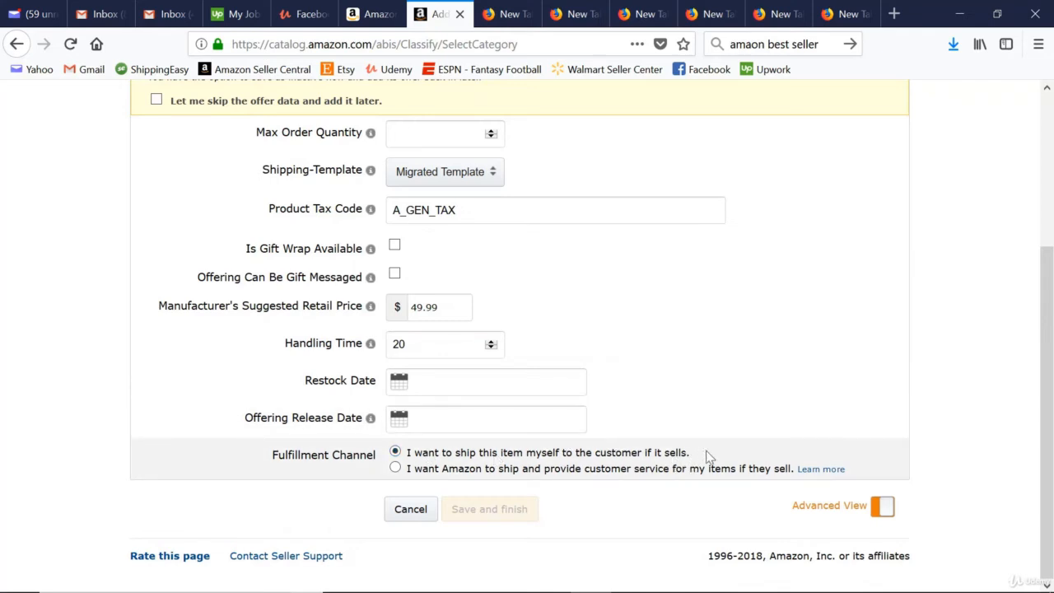
Return to the listing's variations and set the S variation's price to $39.
scroll(752, 386, "up", 3)
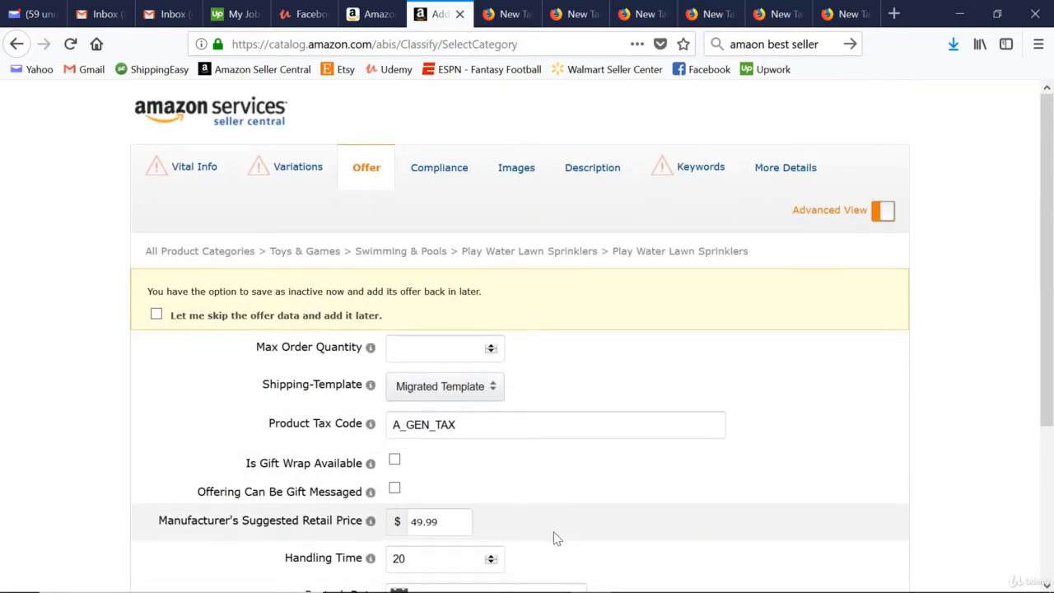
mouse_move(301, 519)
left_click(298, 168)
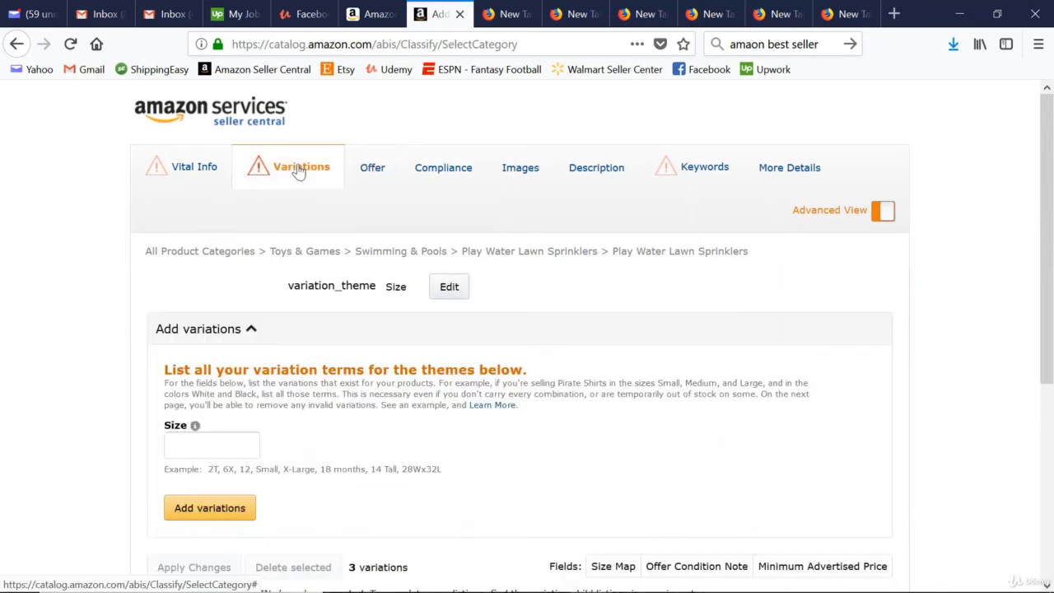
scroll(569, 331, "down", 5)
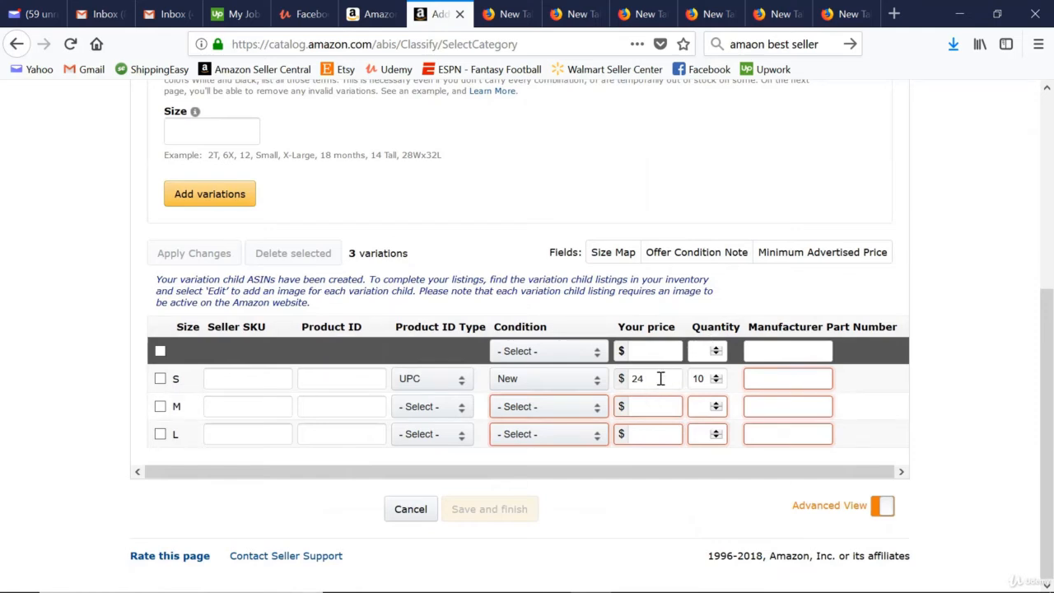
left_click_drag(660, 378, 590, 376)
type("39")
Show the additional pricing columns for the variations and set the S variation's sale price to $24.
left_click(815, 255)
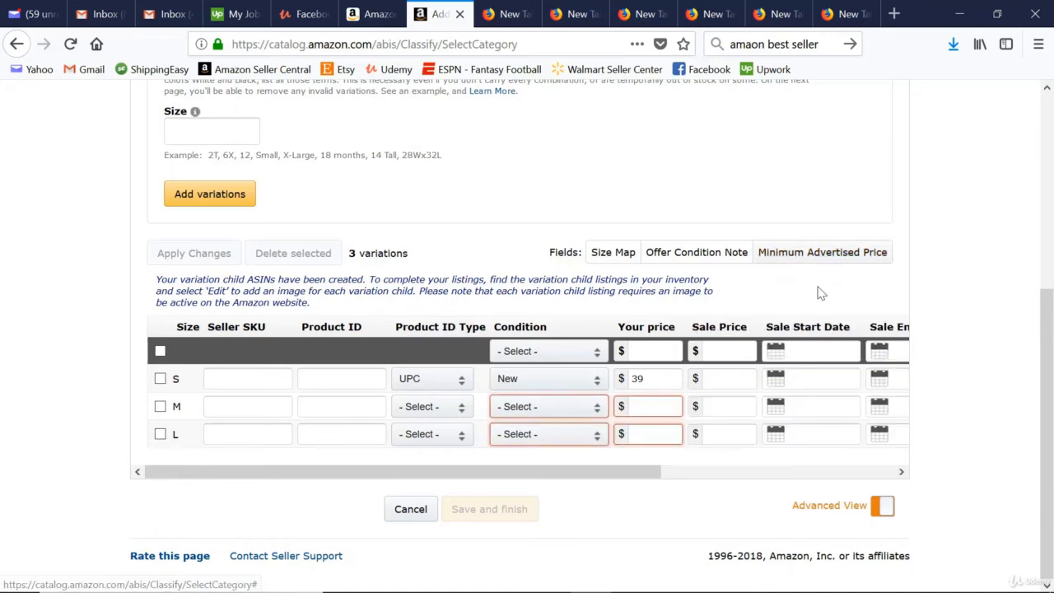
left_click(732, 383)
type("24")
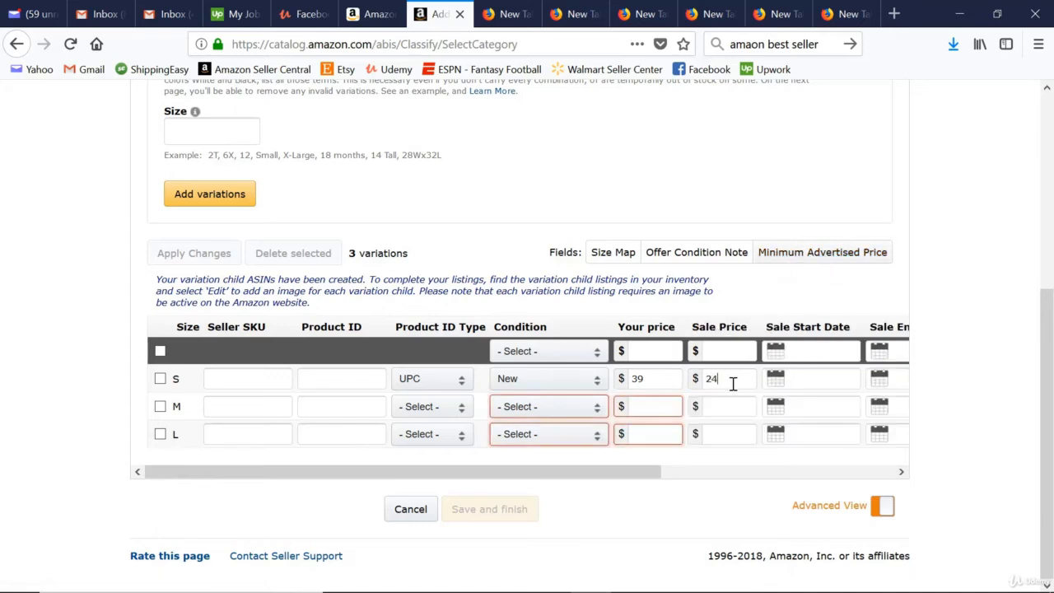
Set the S variation's sale start date to 04/18/2018 and its sale end date to 04/18/2055.
left_click(816, 378)
left_click(855, 486)
left_click(895, 380)
left_click(885, 484)
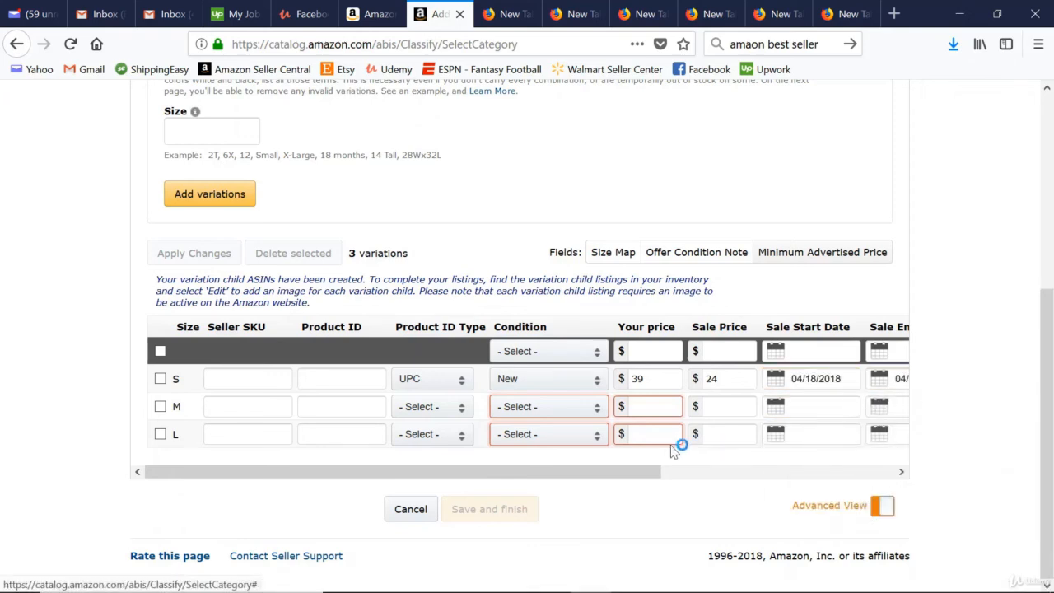
left_click_drag(634, 474, 765, 476)
left_click(788, 379)
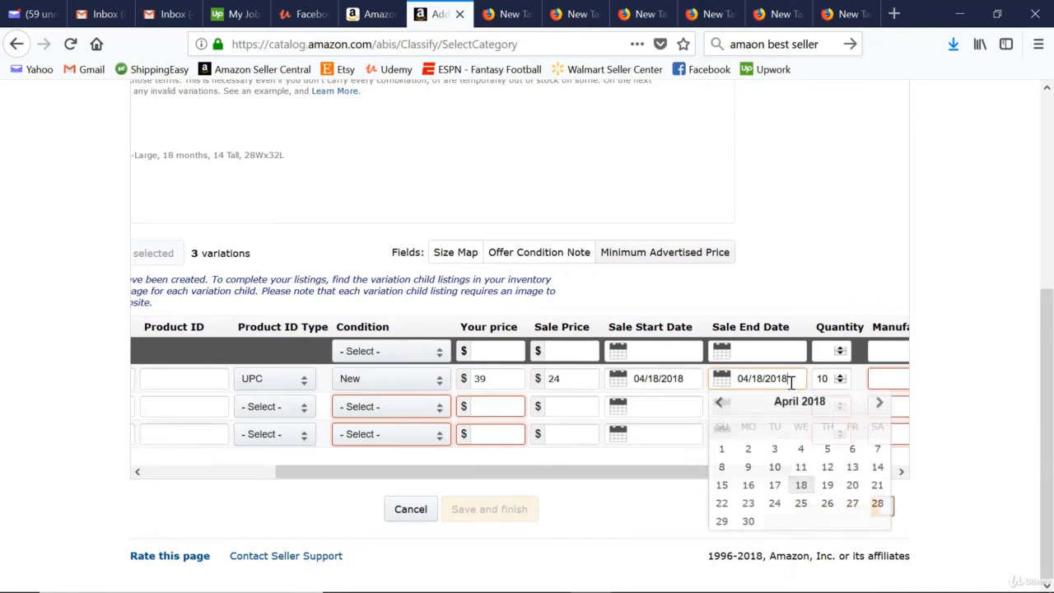
key("BackSpace")
key("BackSpace")
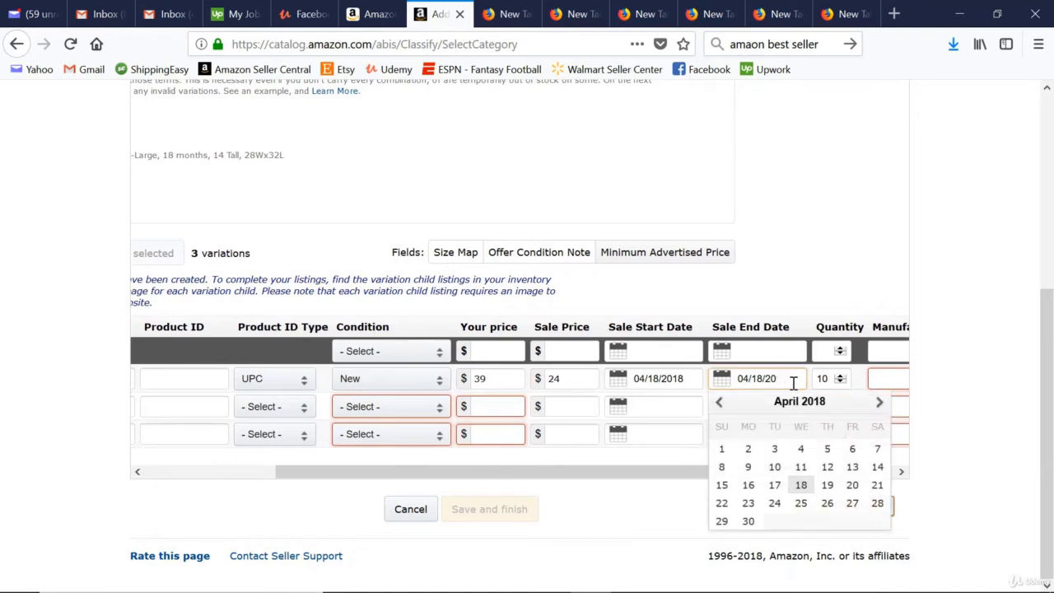
type("55")
left_click(796, 287)
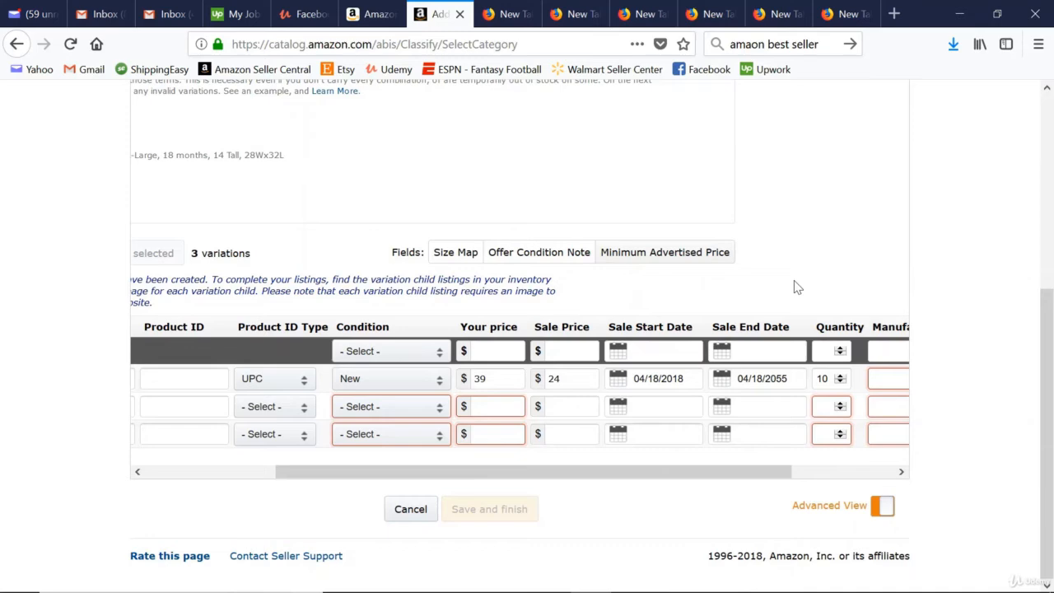
Review the remaining variation columns, the offer details and the battery and dangerous goods fields under Compliance.
scroll(779, 487, "right", 2)
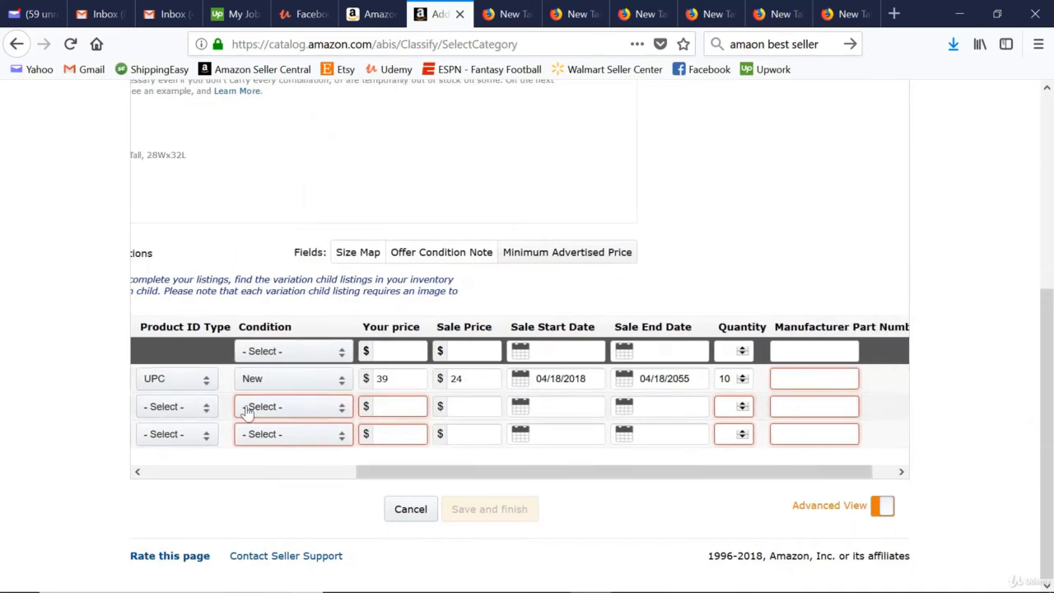
scroll(207, 235, "up", 5)
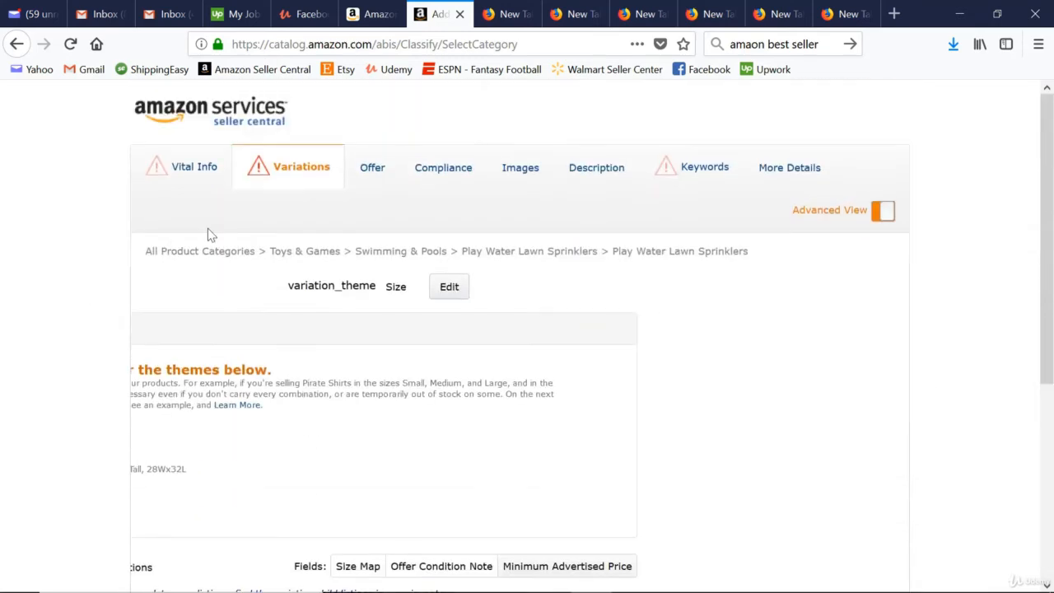
left_click(381, 177)
scroll(162, 395, "down", 3)
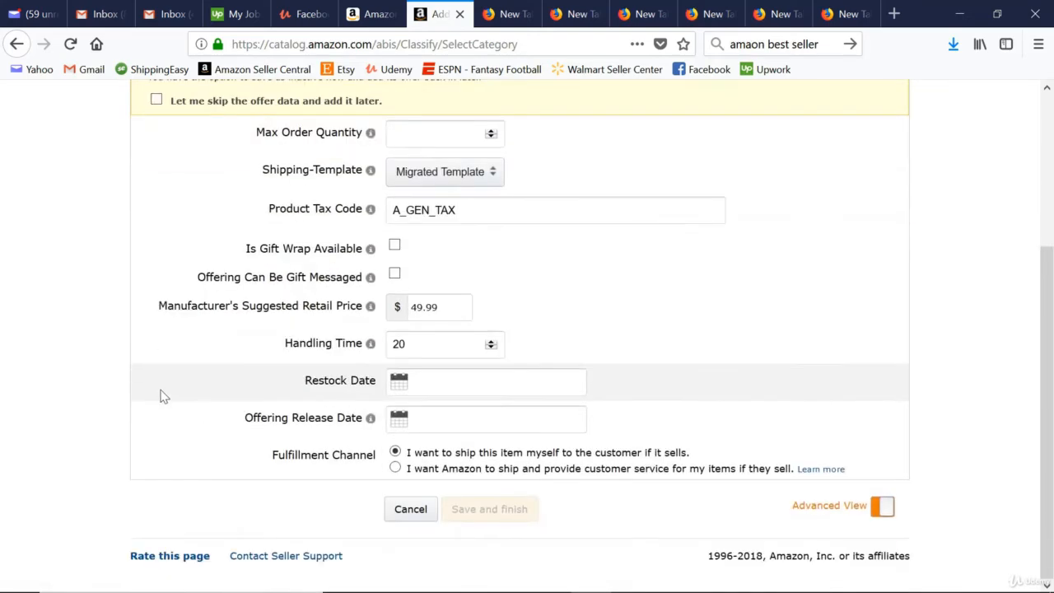
scroll(162, 396, "up", 5)
left_click(453, 173)
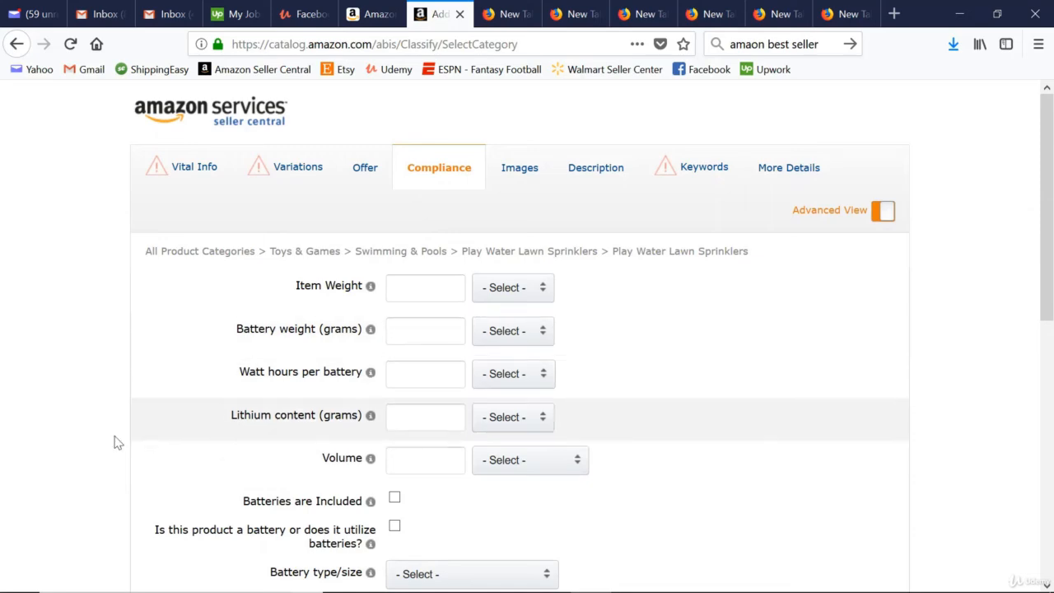
scroll(132, 336, "down", 5)
scroll(568, 335, "down", 1)
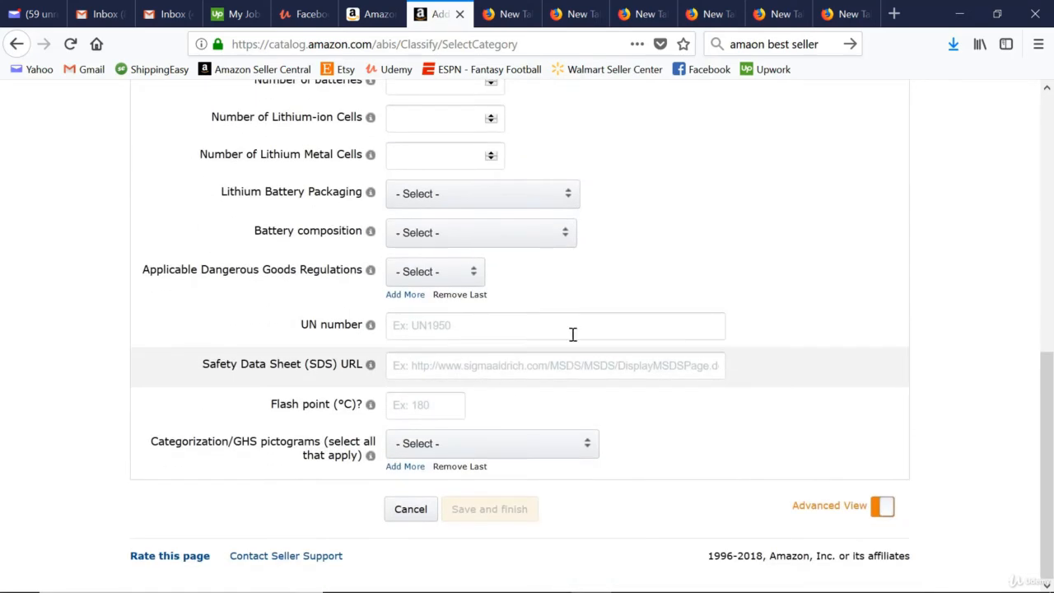
scroll(273, 341, "up", 3)
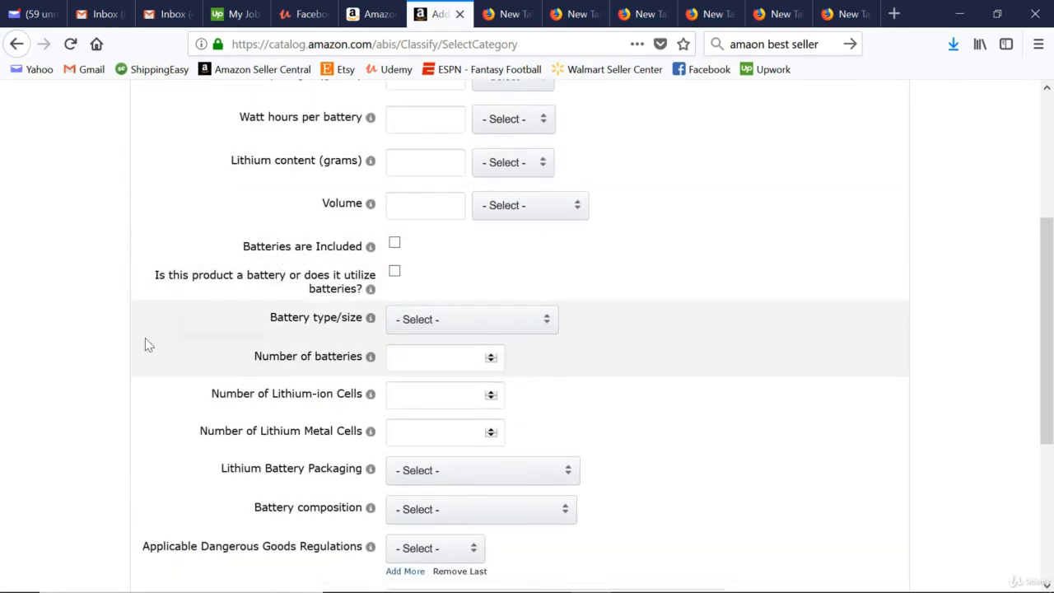
scroll(140, 346, "down", 3)
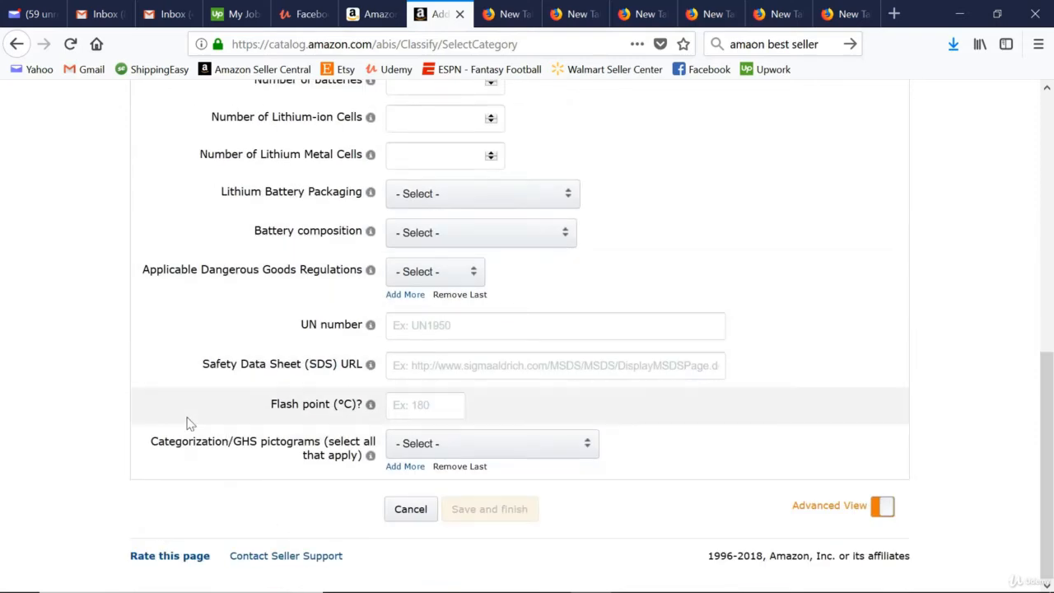
scroll(186, 421, "up", 6)
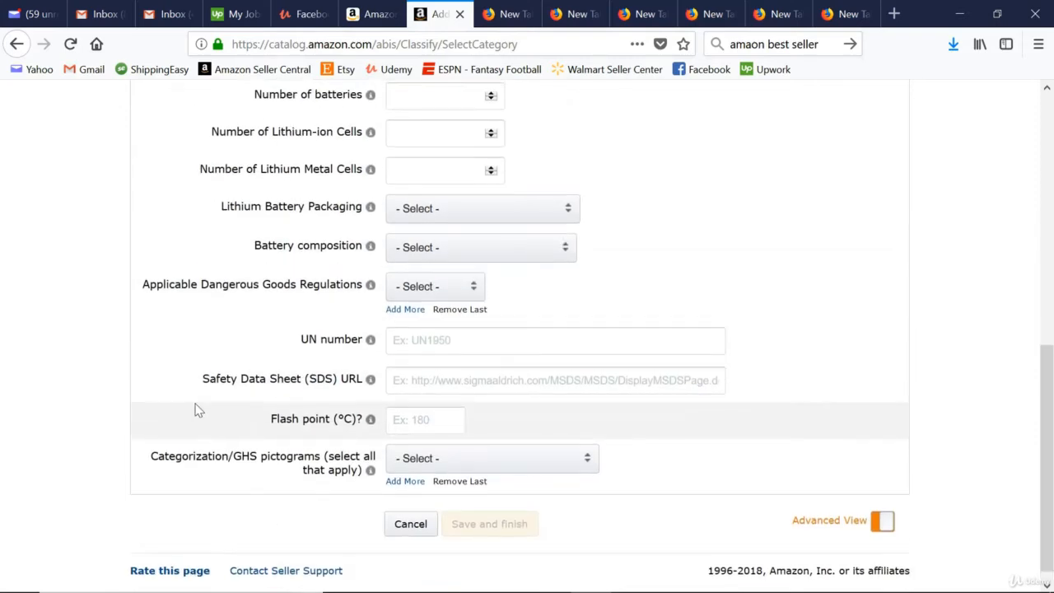
Examine the listing's main image requirements and the additional product image slots.
left_click(516, 171)
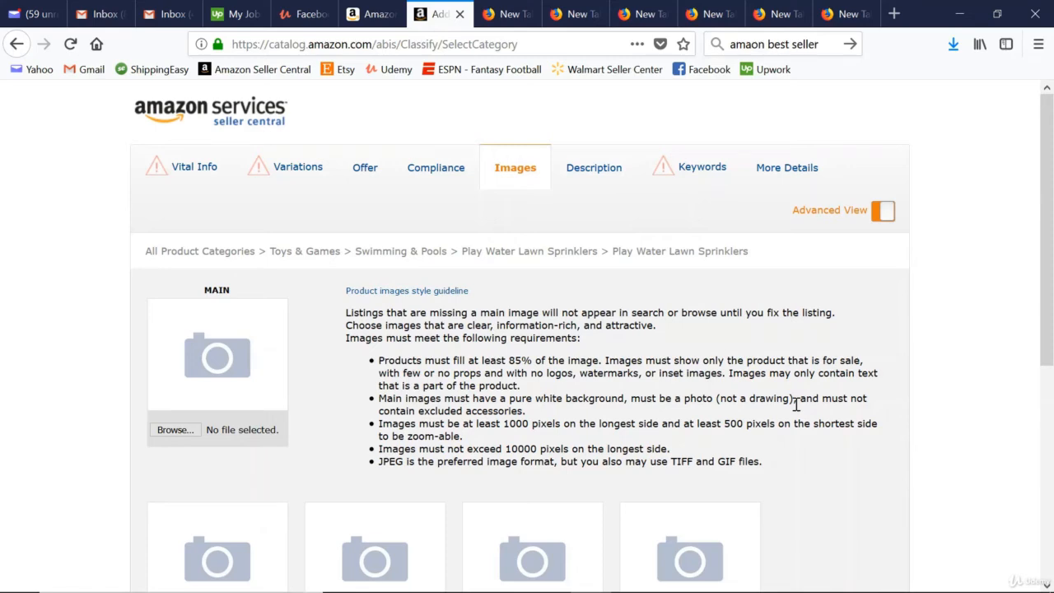
scroll(647, 434, "down", 5)
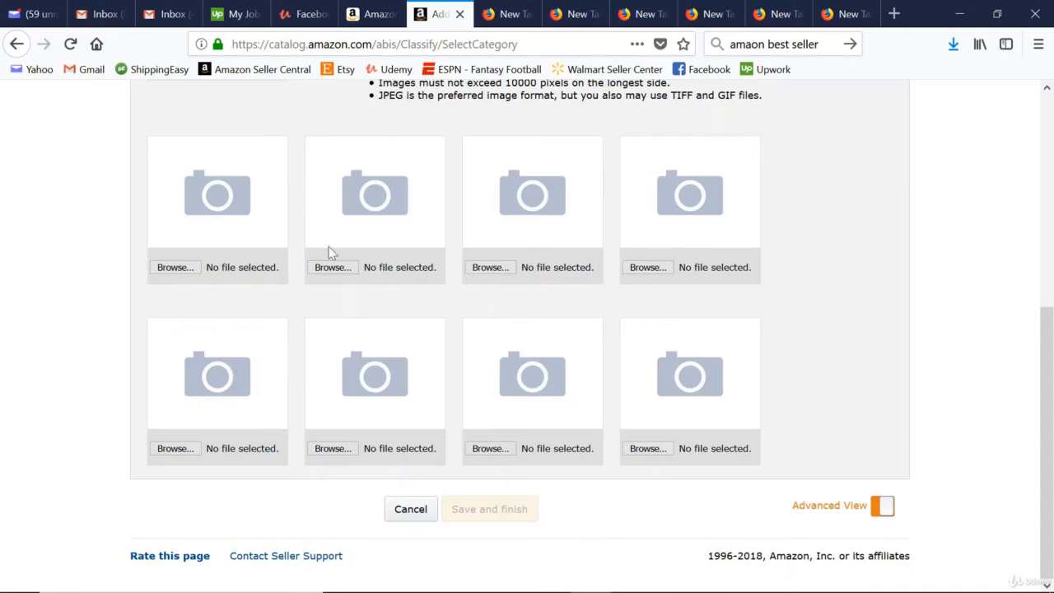
scroll(757, 338, "up", 5)
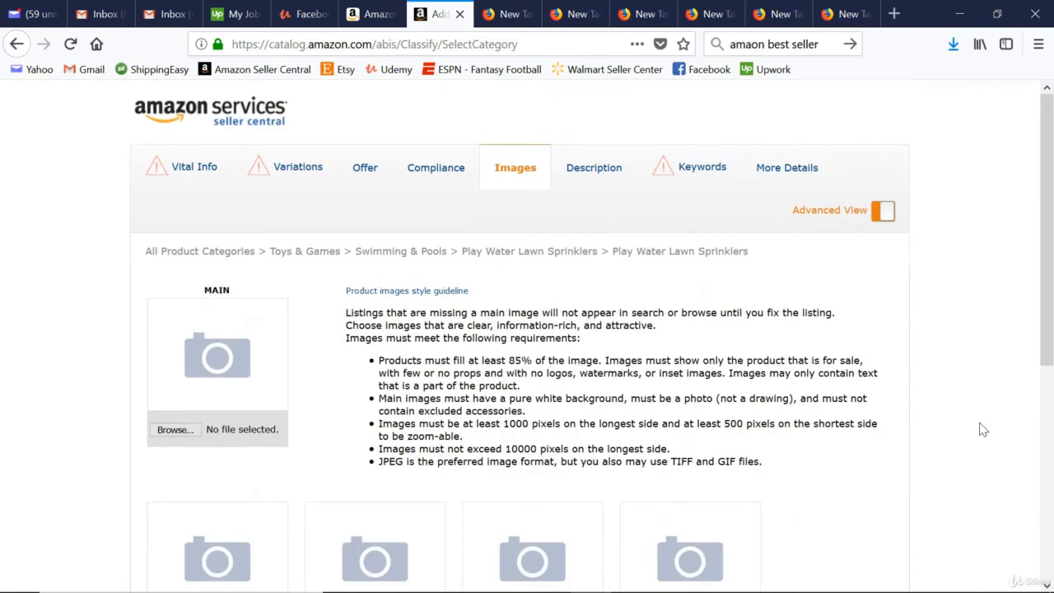
Enter "product blah blah" as the listing's product description, with a "<br>" line break tag on the second line.
left_click(590, 168)
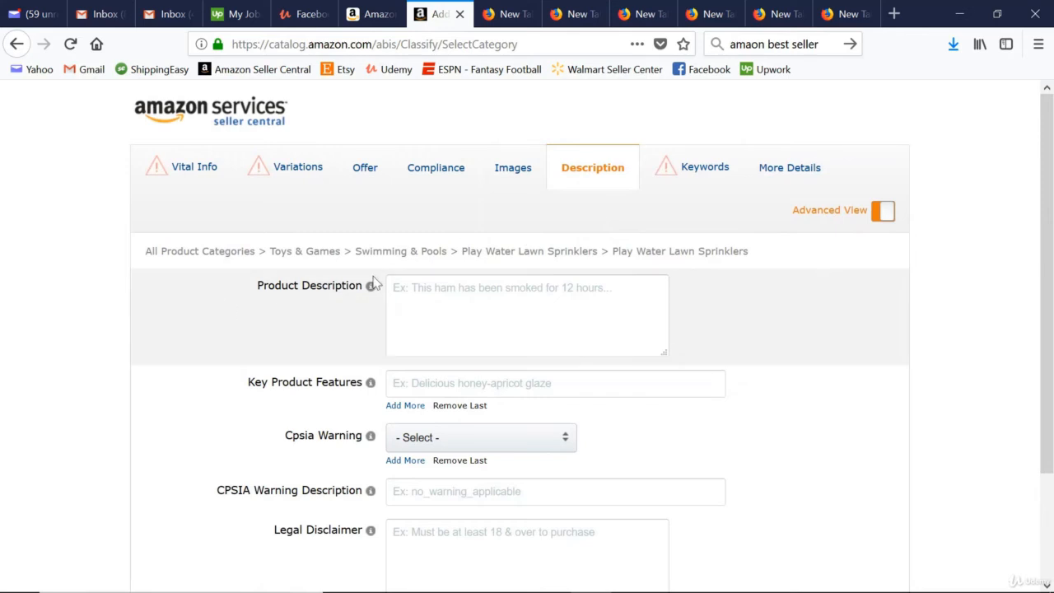
mouse_move(372, 295)
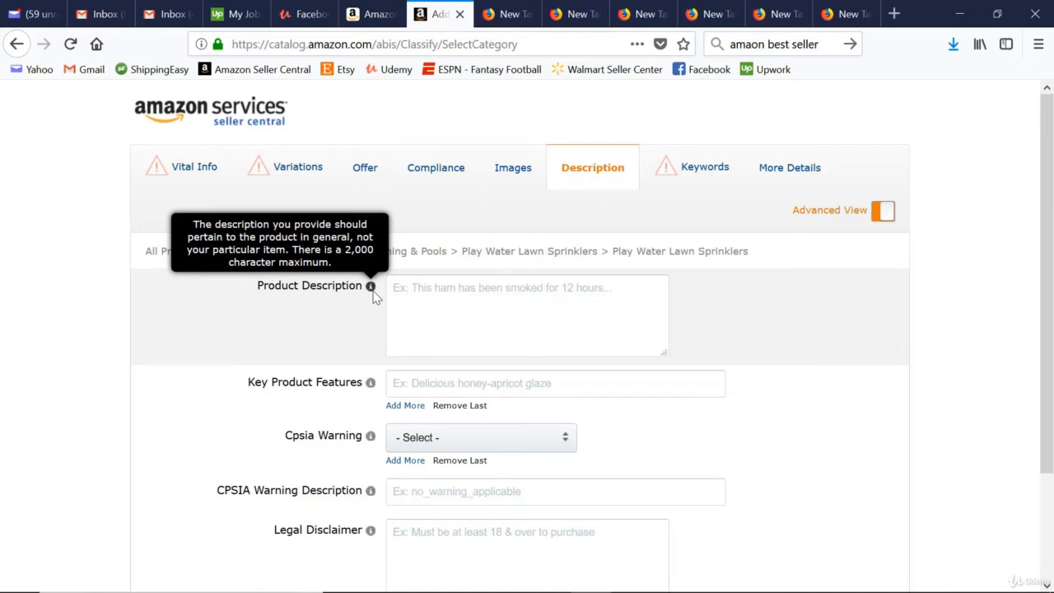
left_click(407, 297)
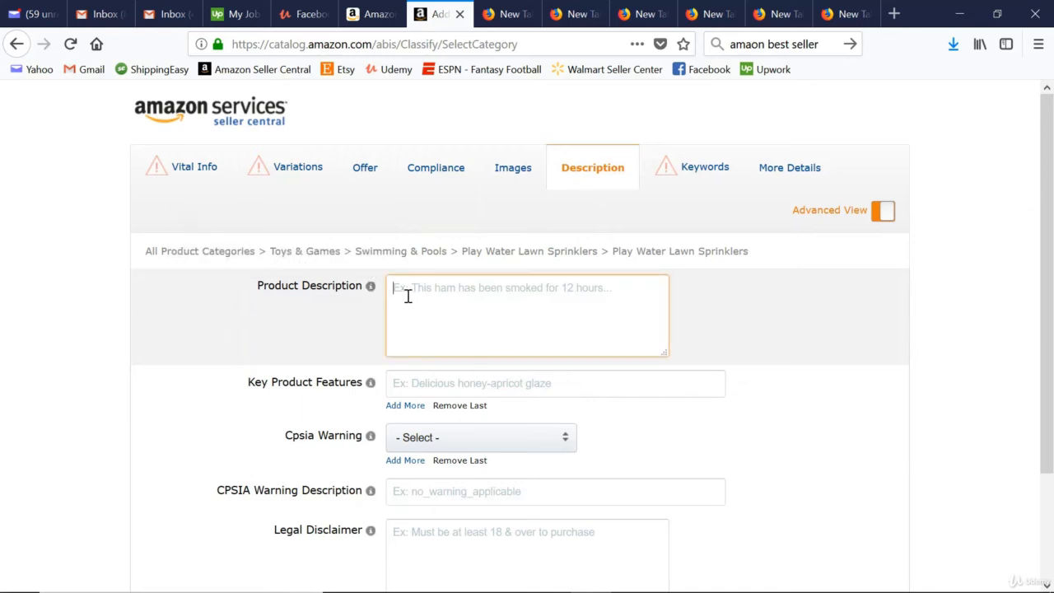
type("prod")
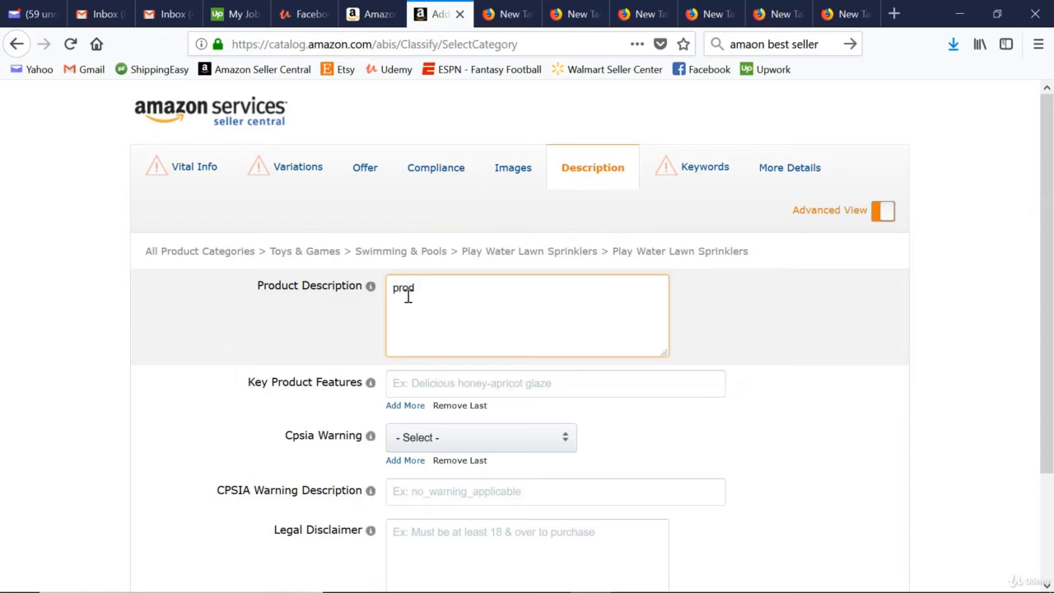
type("uct blah blah")
key("Return")
type("<br>")
left_click(40, 294)
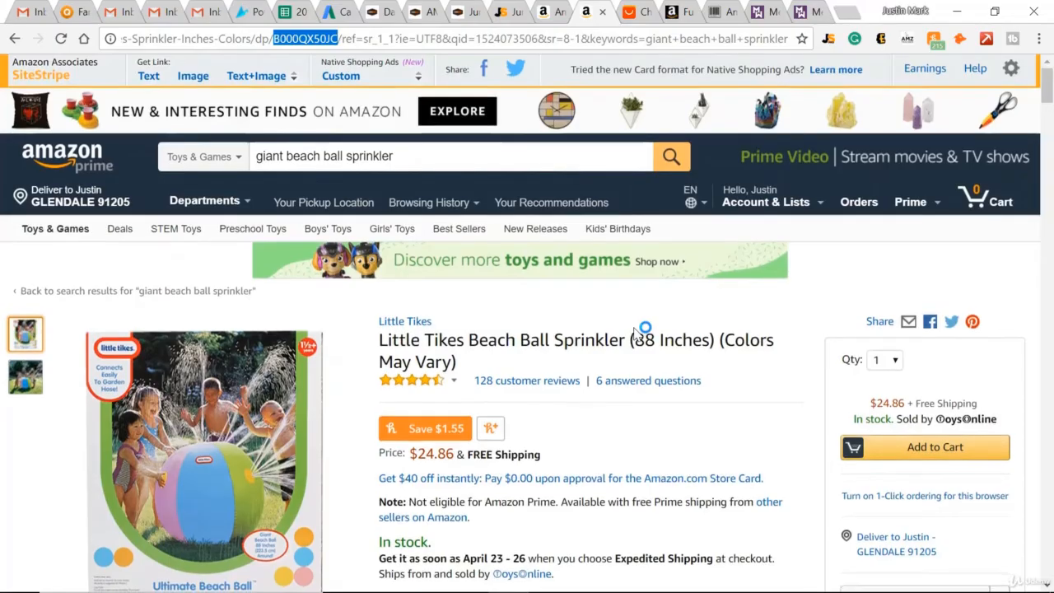
Add four more Key Product Features lines to the listing's description, making five in all.
scroll(642, 329, "down", 3)
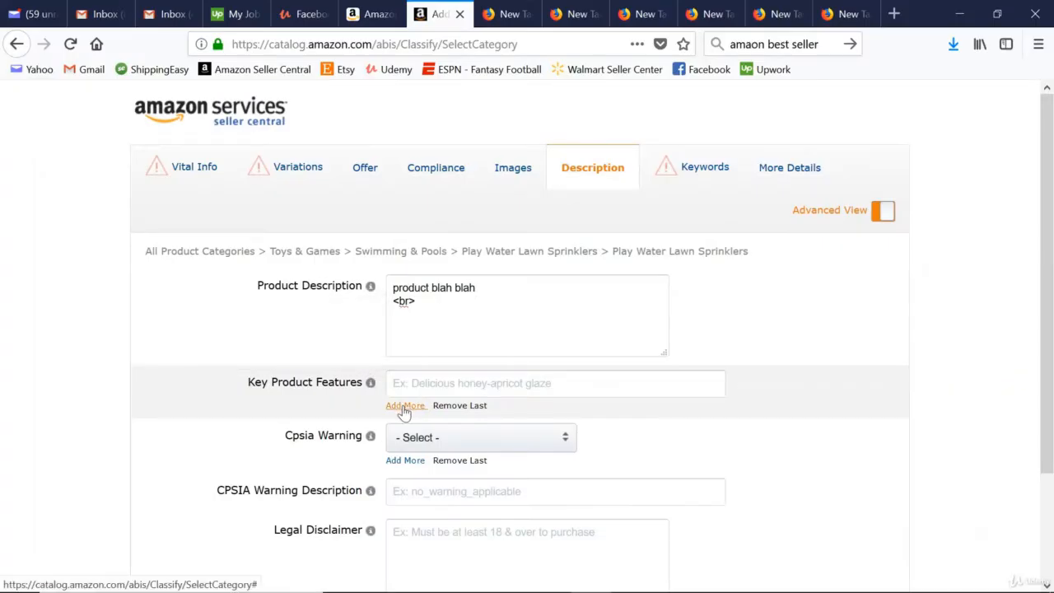
left_click(403, 407)
left_click(405, 436)
left_click(404, 465)
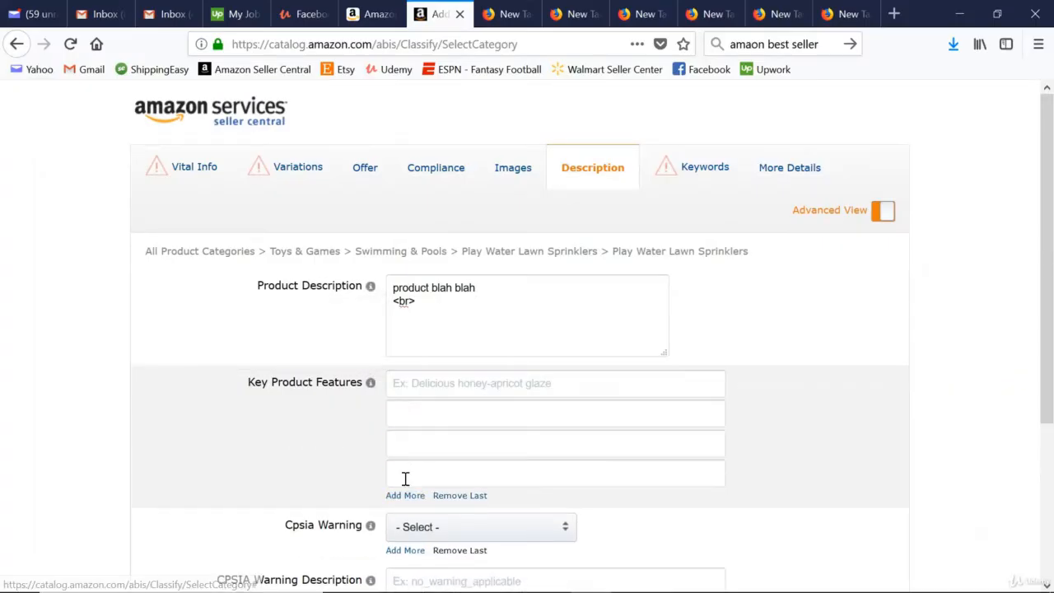
left_click(406, 494)
Enter "88 inch Beach ball" as the first key product feature and check the guidance for that field.
scroll(330, 354, "down", 2)
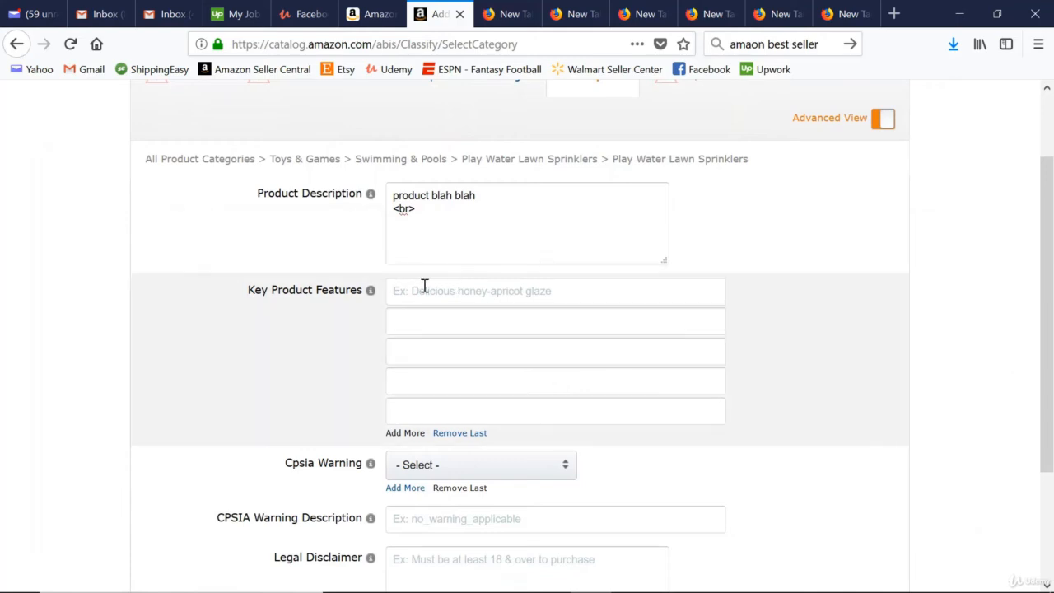
left_click(420, 292)
type("88 inch Beach ball")
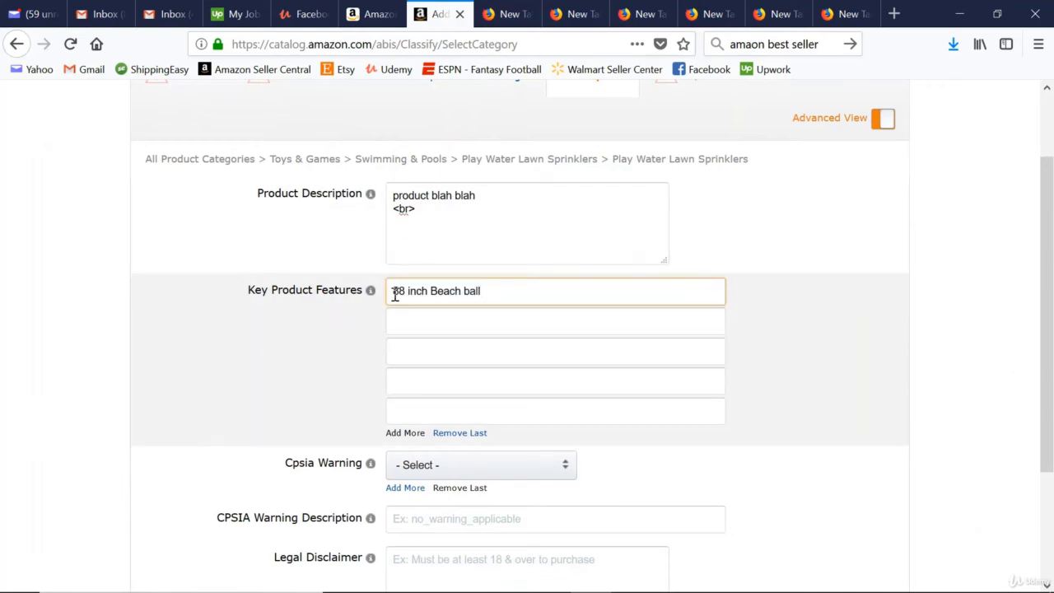
mouse_move(372, 295)
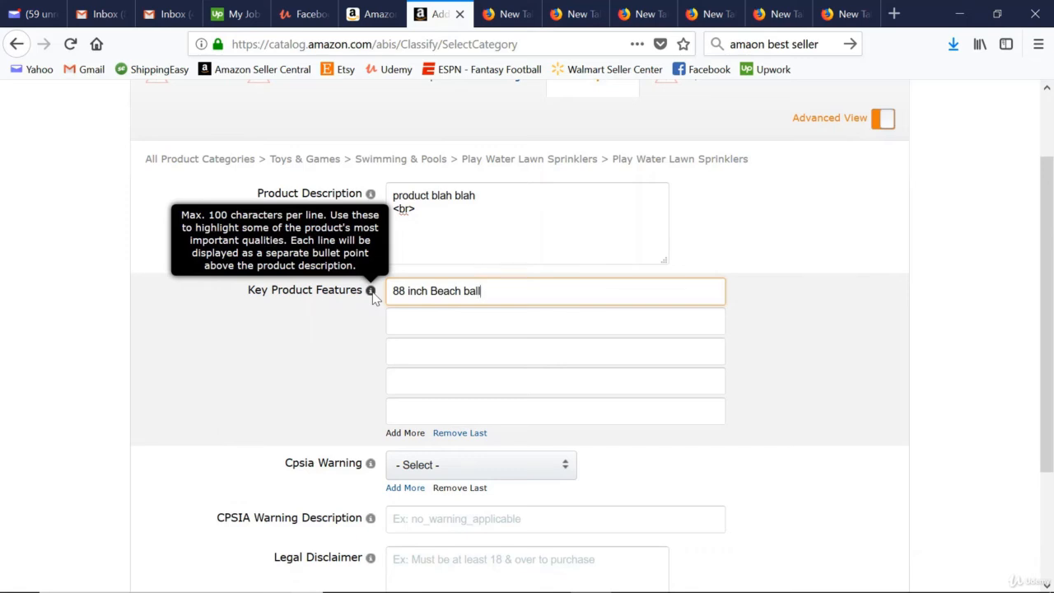
left_click(393, 291)
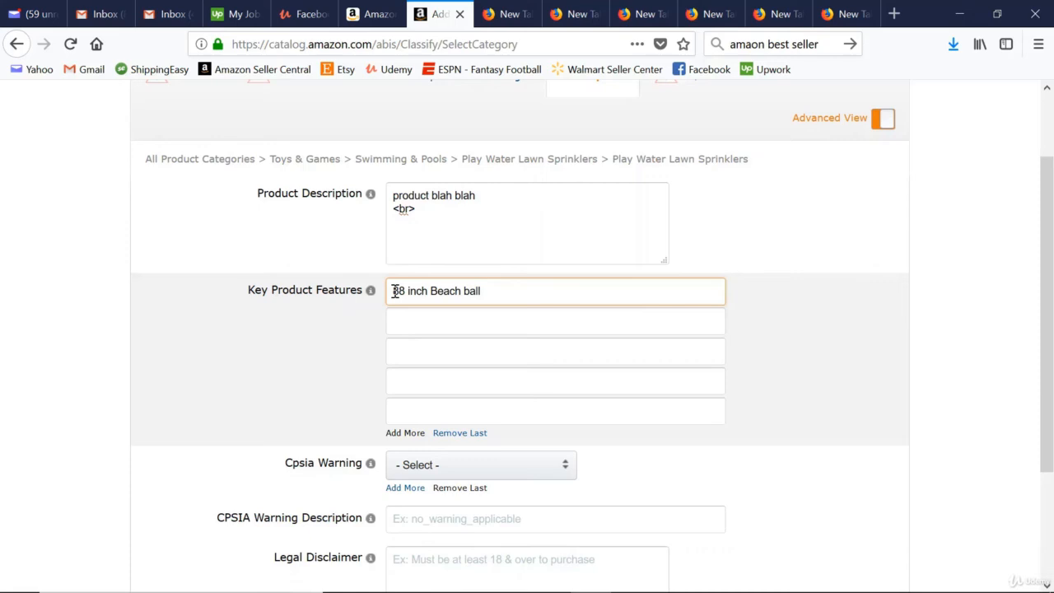
Set the required Target Audience among the listing's keywords to unisex-children.
scroll(52, 360, "up", 2)
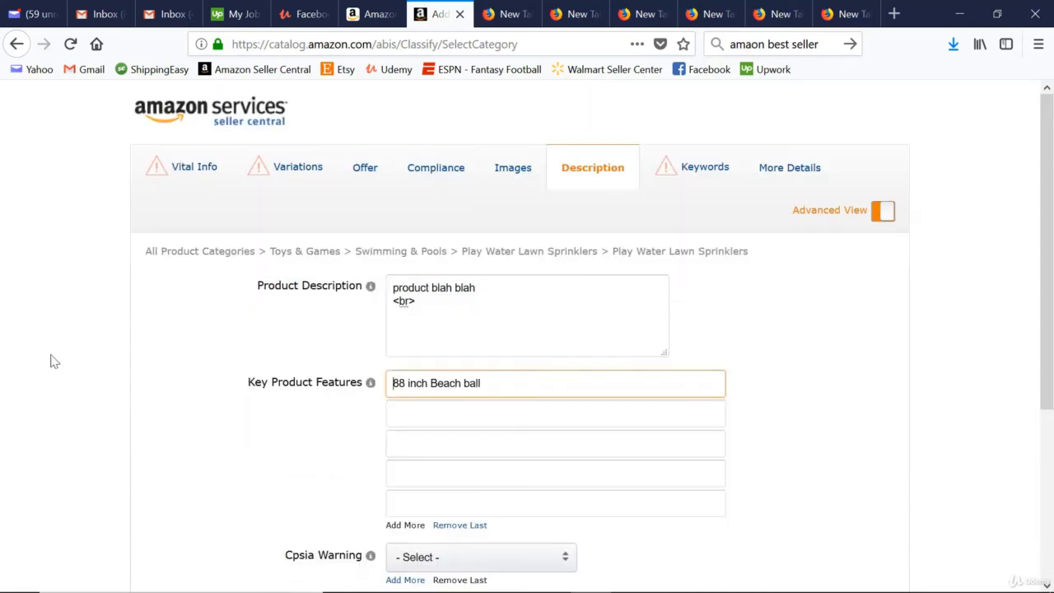
left_click(694, 173)
scroll(324, 266, "down", 3)
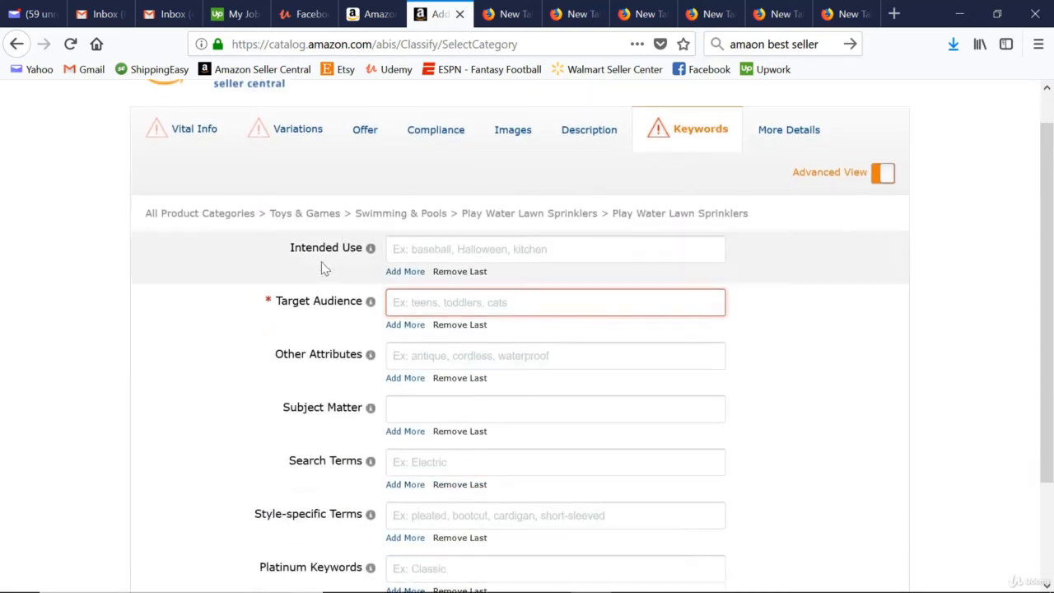
scroll(694, 318, "up", 3)
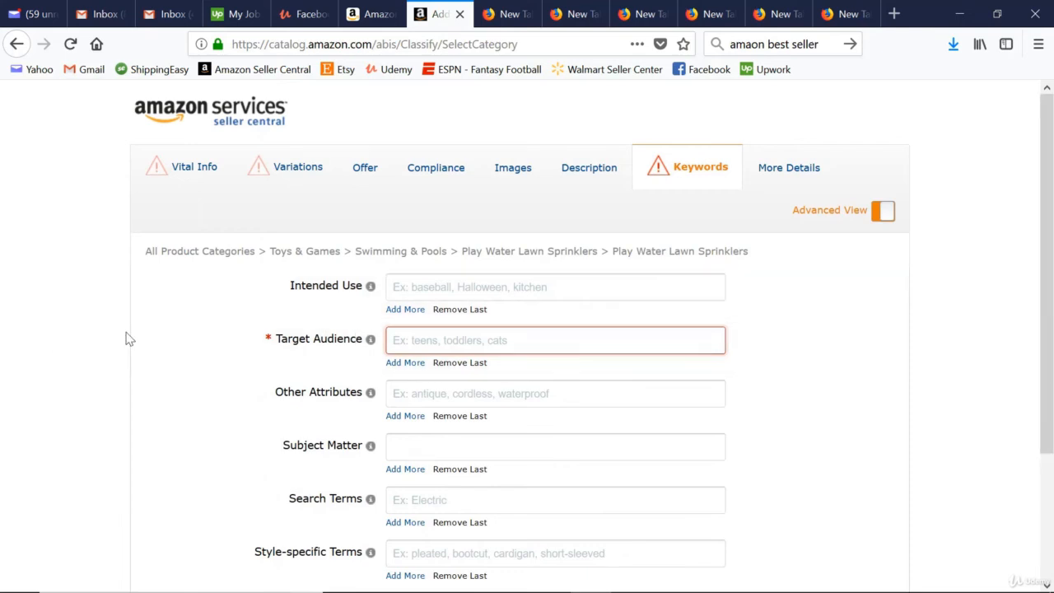
left_click(402, 337)
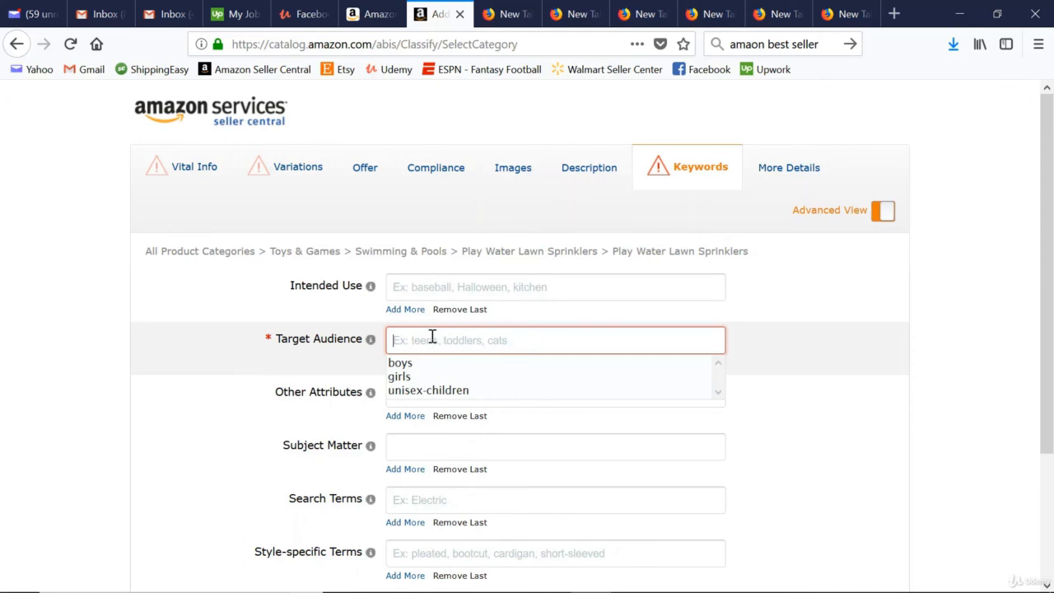
left_click(428, 391)
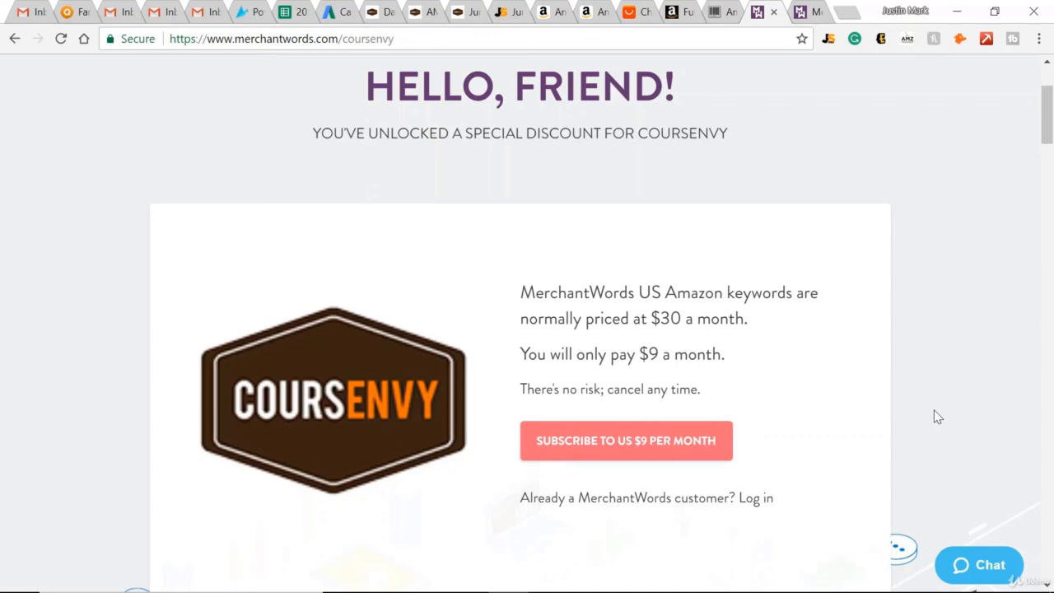
key("ctrl+Tab")
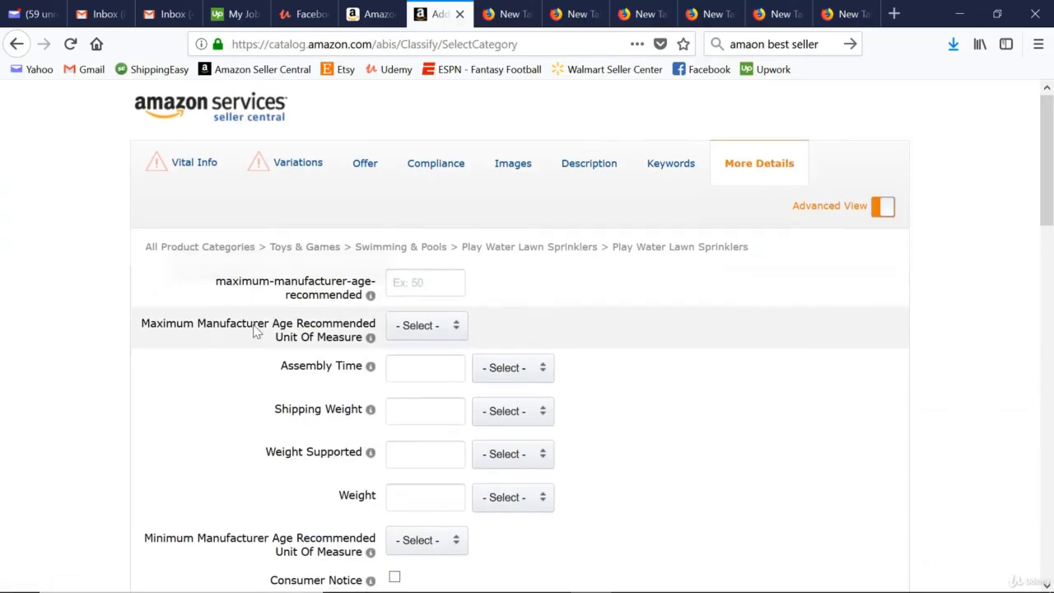
Review the listing's additional detail fields, from weight and launch date through item and package dimensions to fabric type and department.
scroll(208, 364, "down", 4)
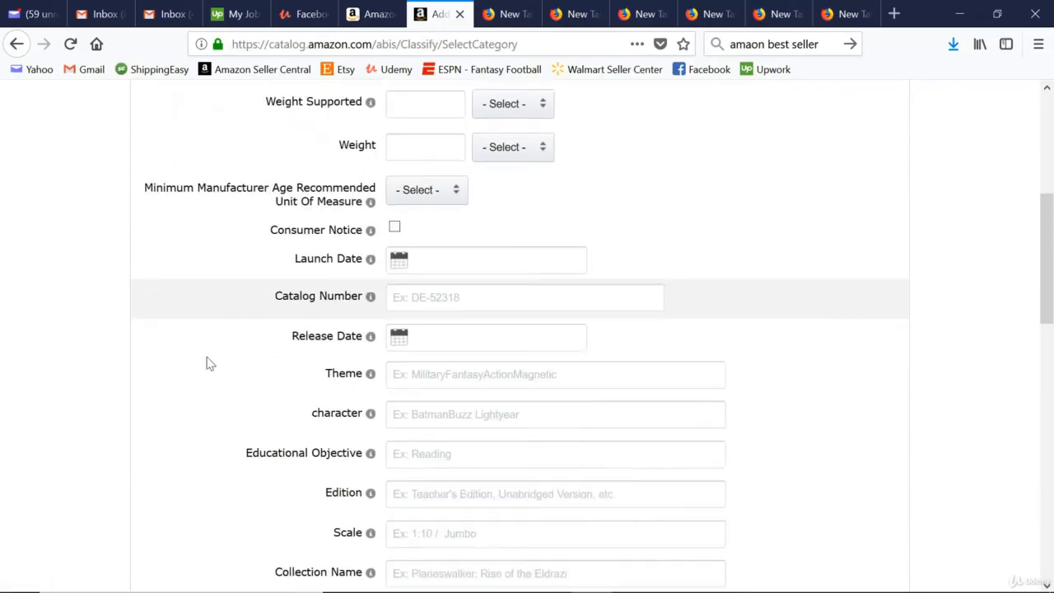
scroll(208, 364, "down", 3)
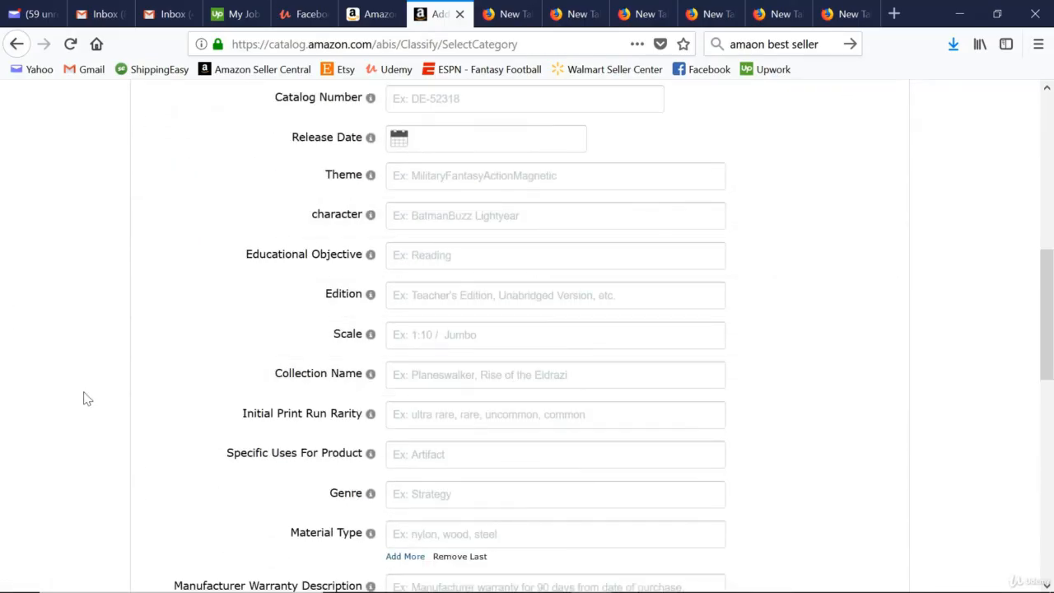
scroll(308, 392, "down", 5)
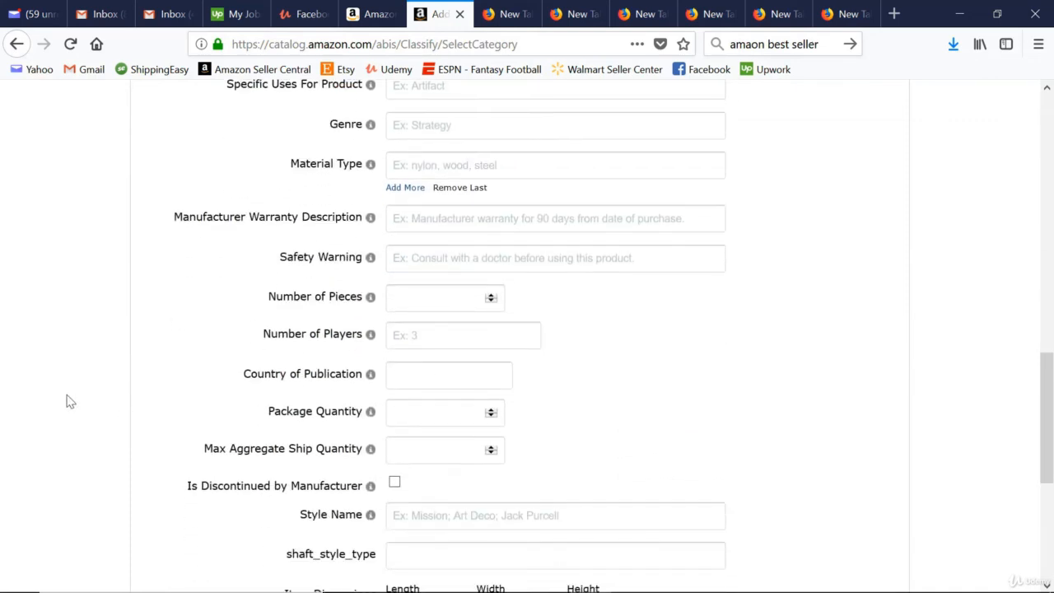
scroll(70, 401, "down", 4)
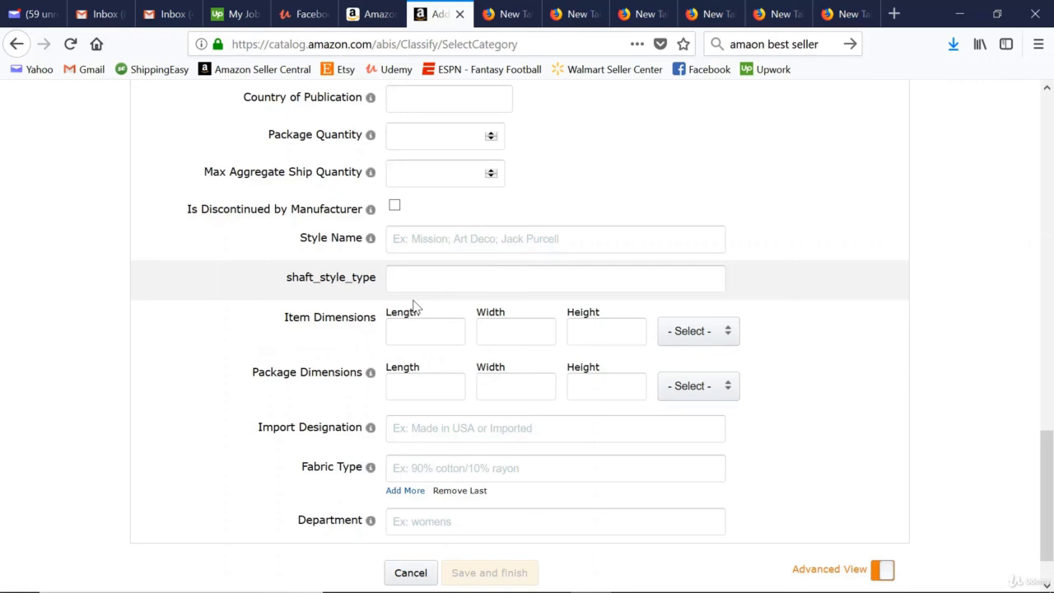
scroll(205, 321, "up", 4)
scroll(176, 337, "down", 5)
scroll(206, 369, "up", 10)
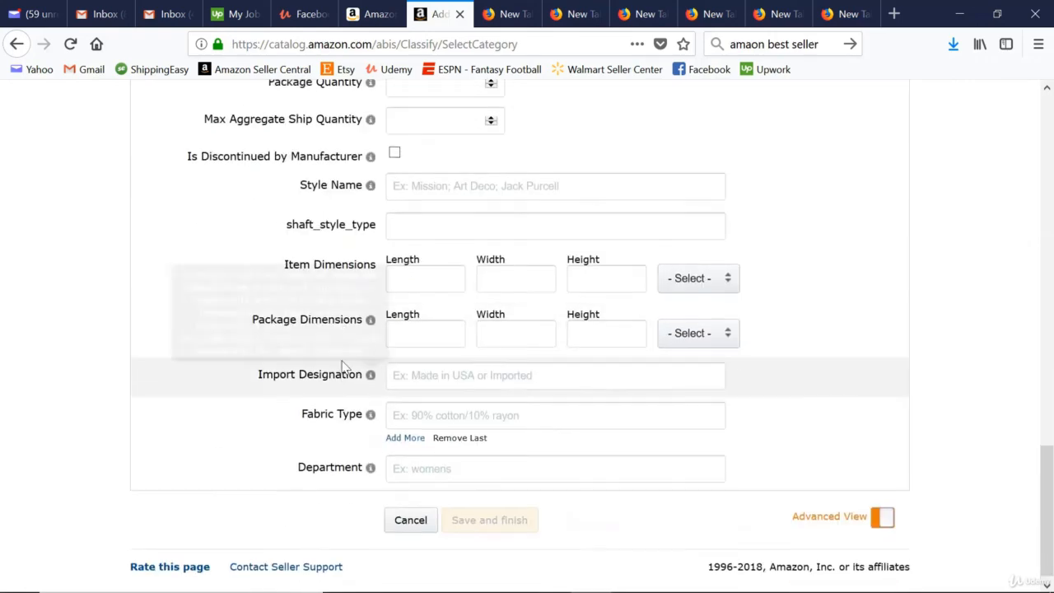
scroll(480, 501, "down", 10)
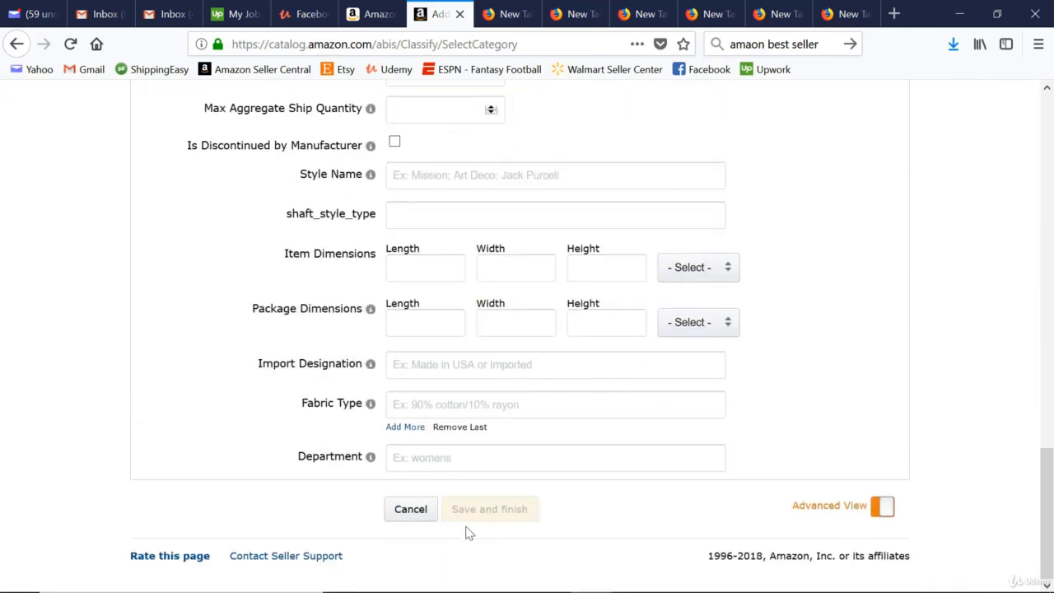